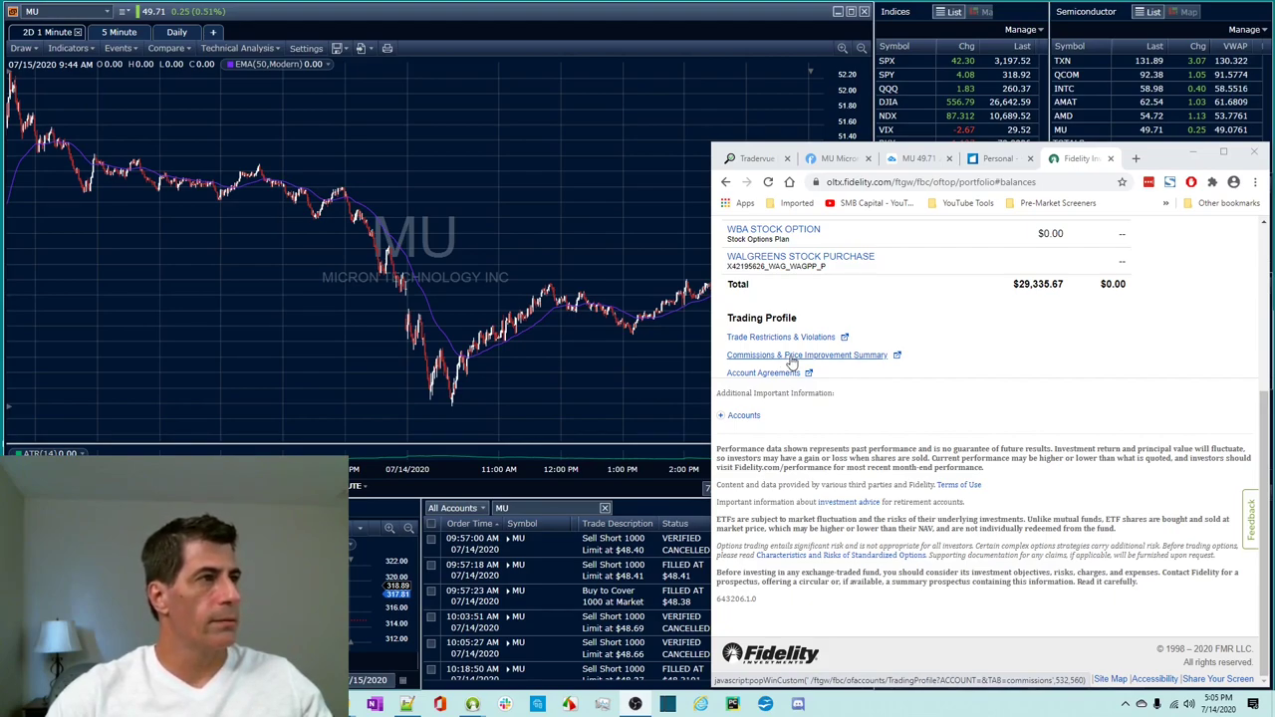
# - Open the Commissions & Price Improvement Summary and page through the third set of recent orders with price improvements
pyautogui.click(792, 357)
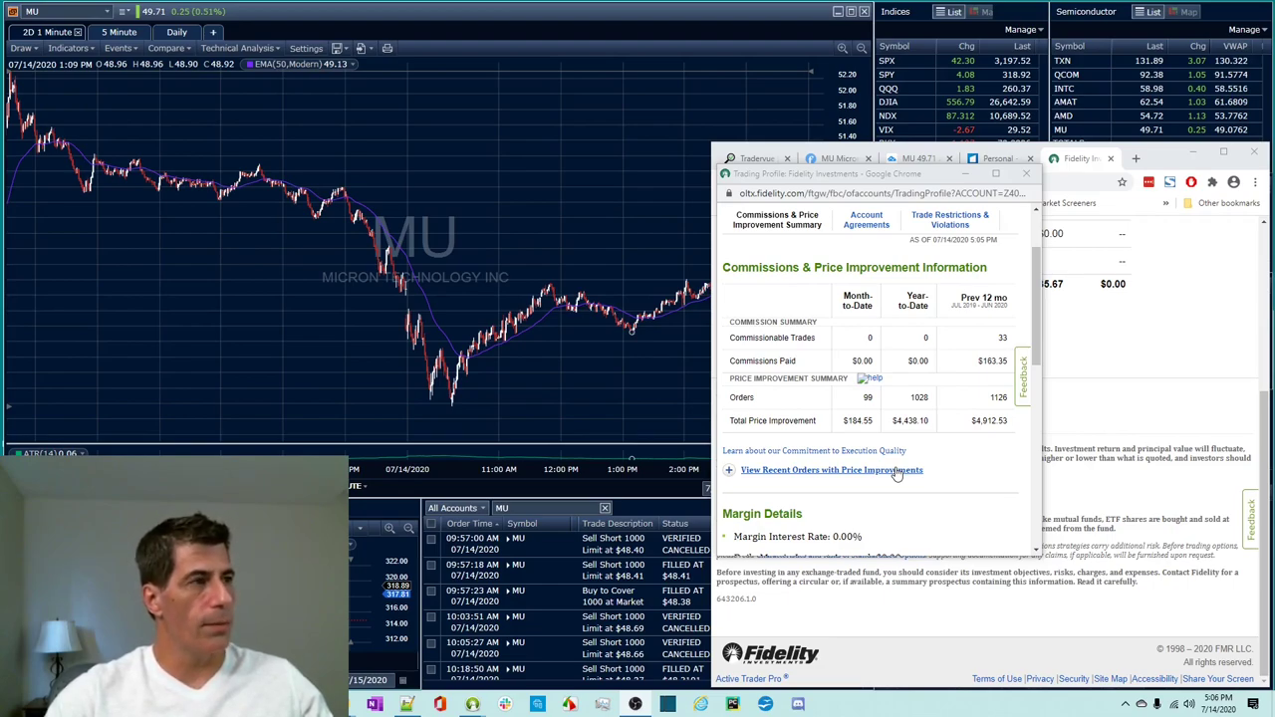
pyautogui.click(856, 474)
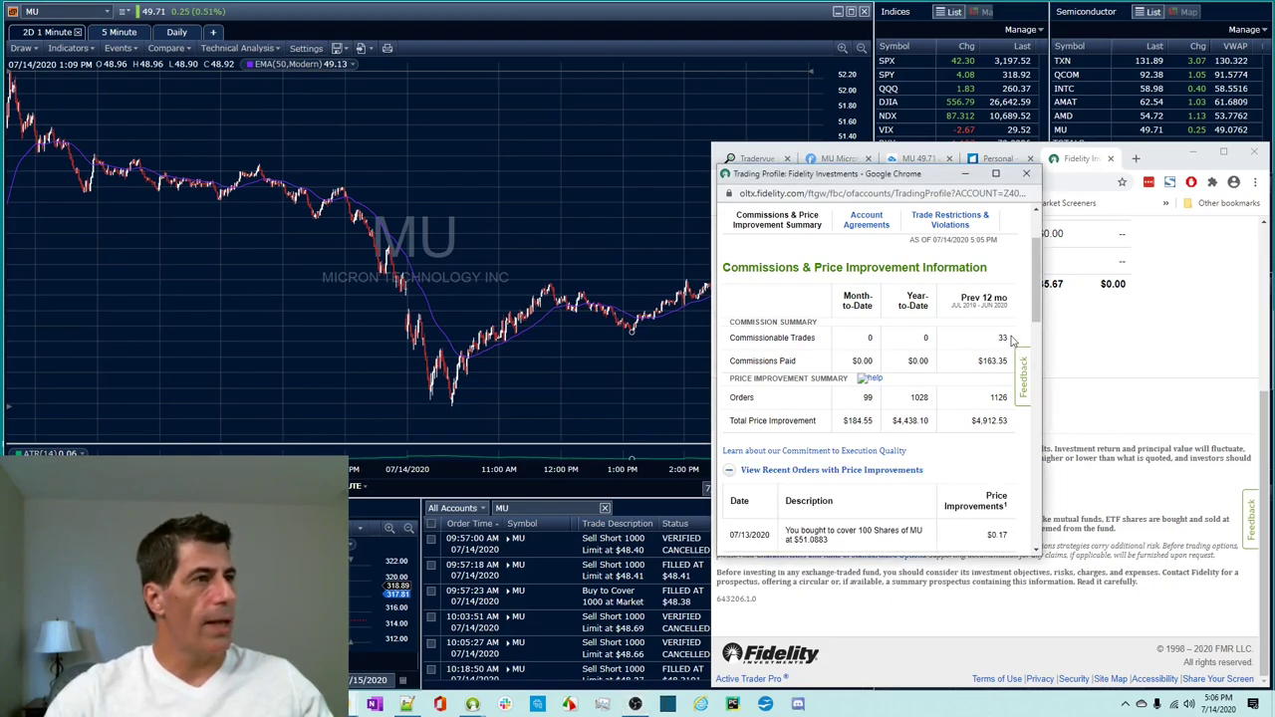
pyautogui.moveTo(1036, 301); pyautogui.dragTo(1033, 396)
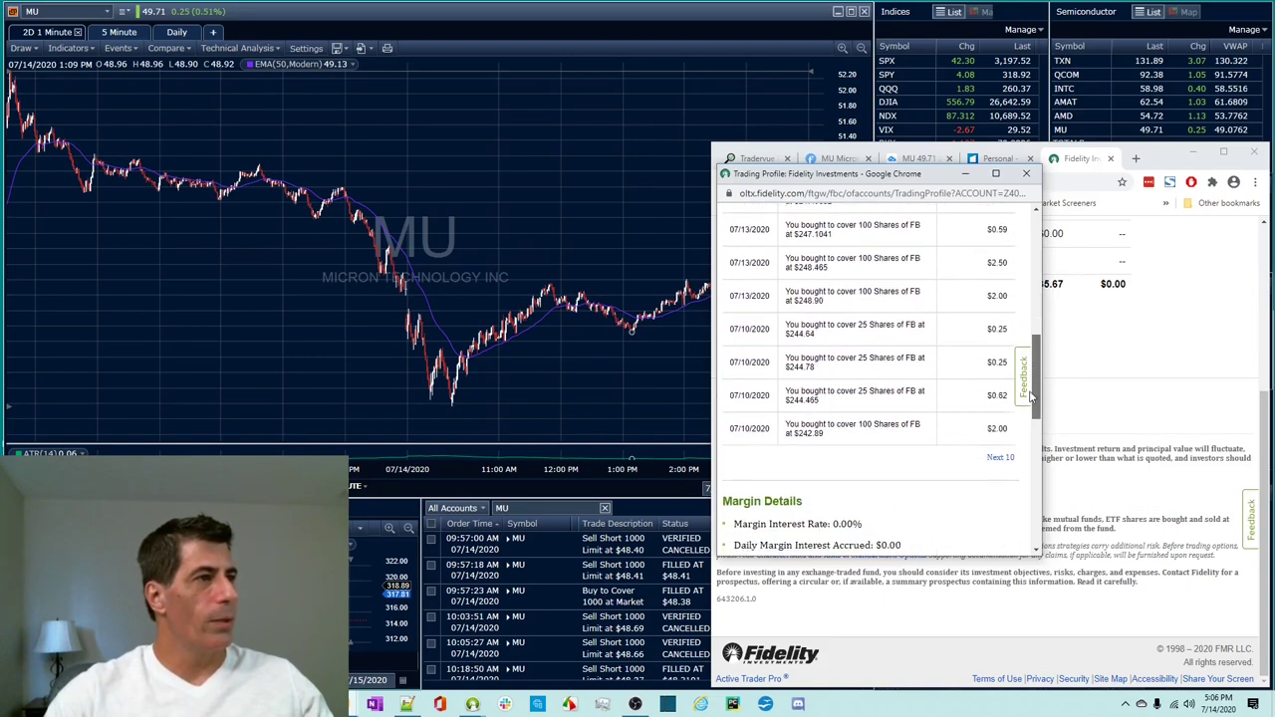
pyautogui.click(999, 457)
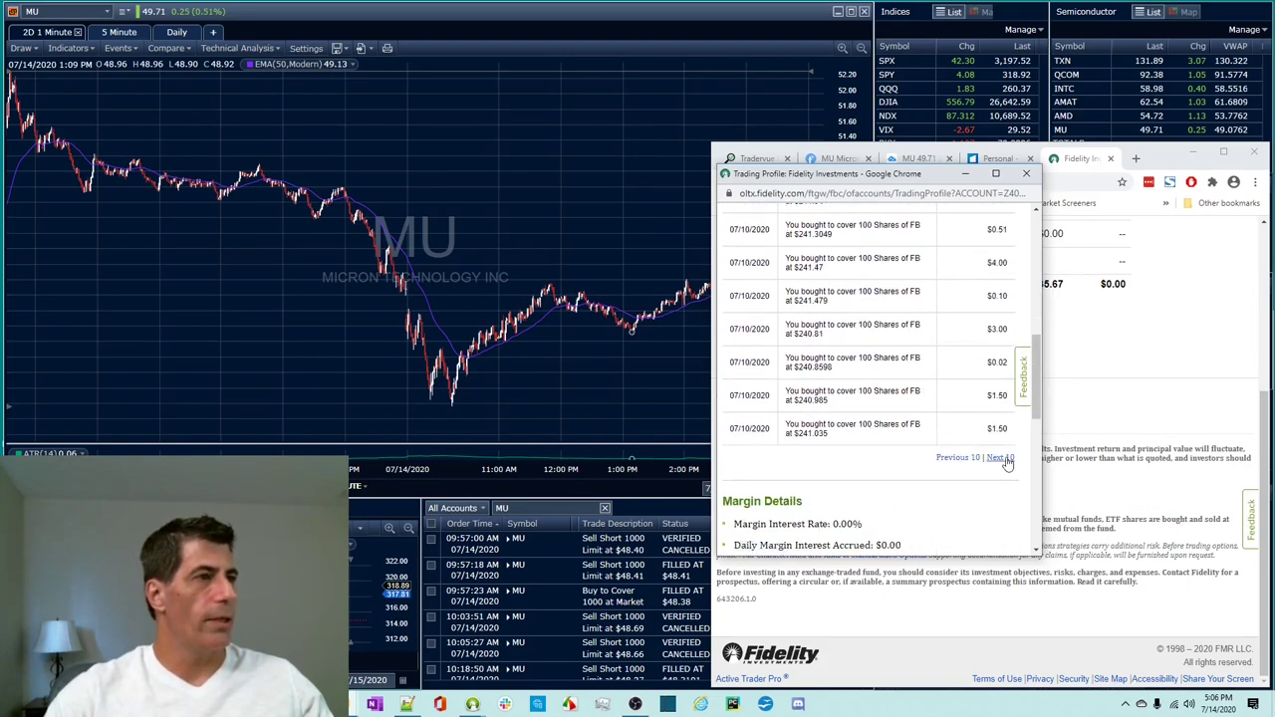
pyautogui.click(1006, 461)
pyautogui.moveTo(1036, 399); pyautogui.dragTo(1044, 375)
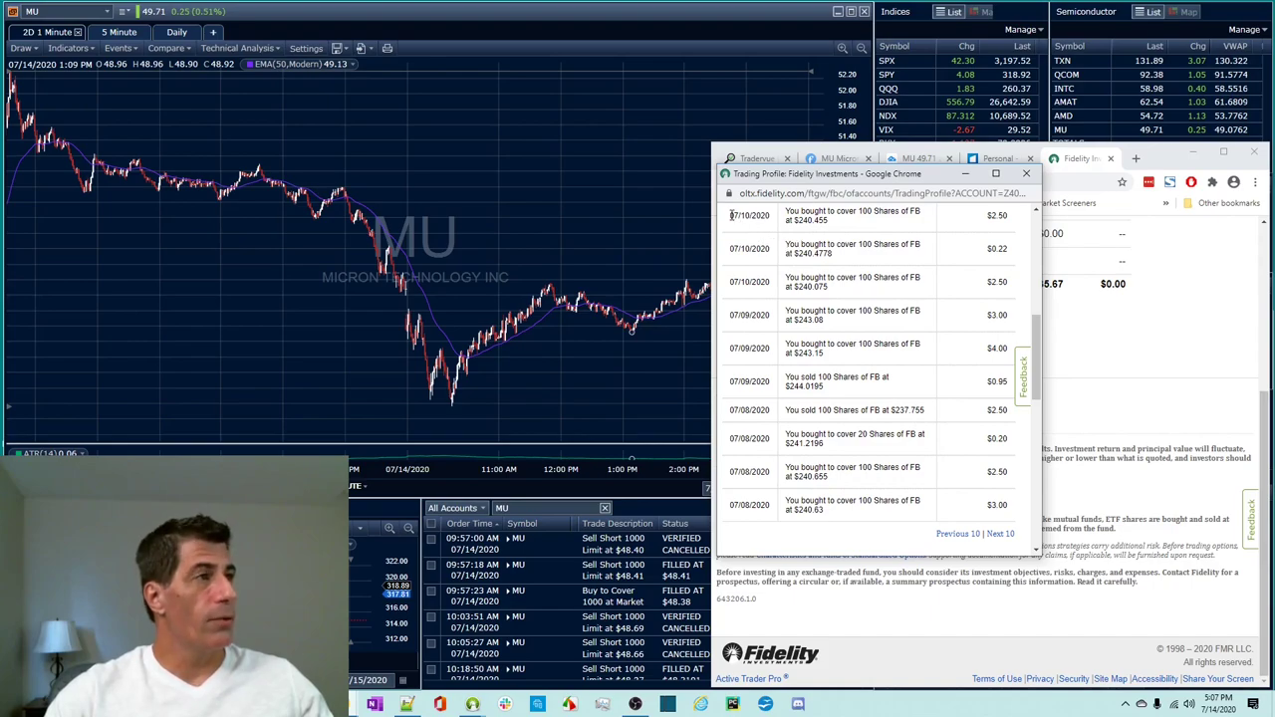
pyautogui.moveTo(732, 215); pyautogui.dragTo(1016, 519)
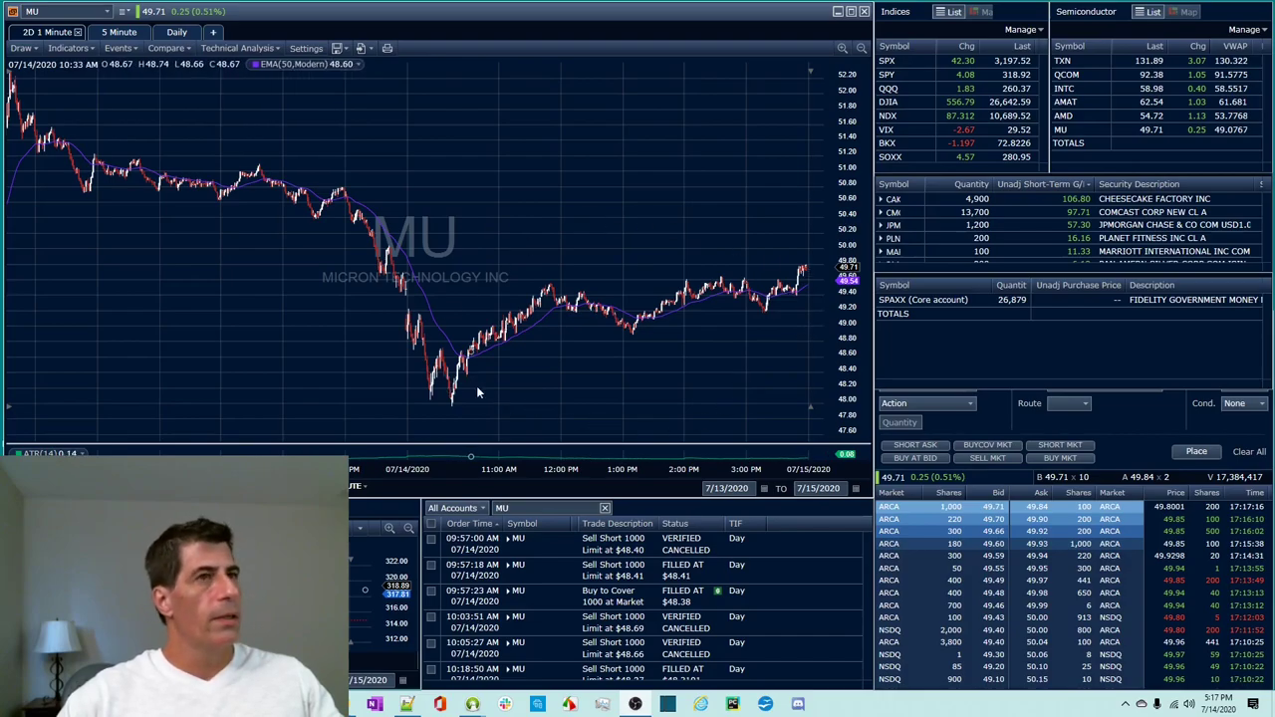
# - Bring the TradingView MU one-minute chart onto this screen and show the price action earlier in the morning of 14 July
pyautogui.moveTo(1274, 112); pyautogui.dragTo(672, 19)
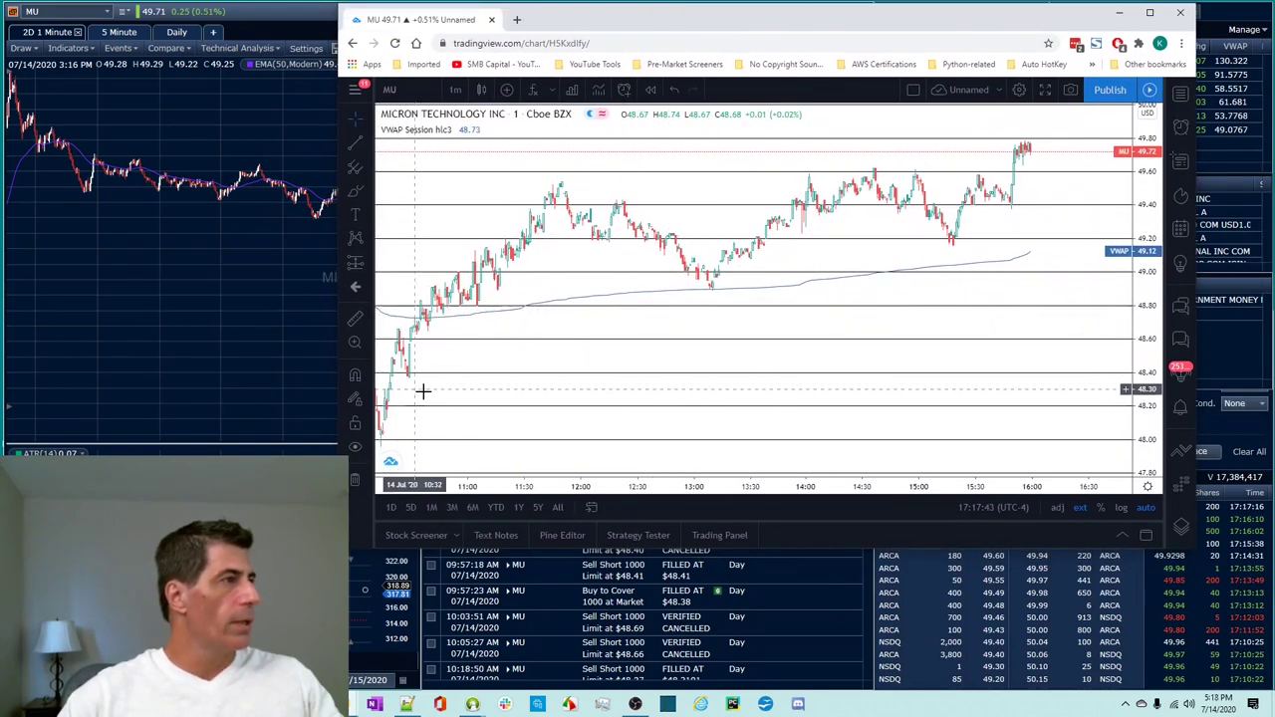
pyautogui.moveTo(468, 396); pyautogui.dragTo(654, 369)
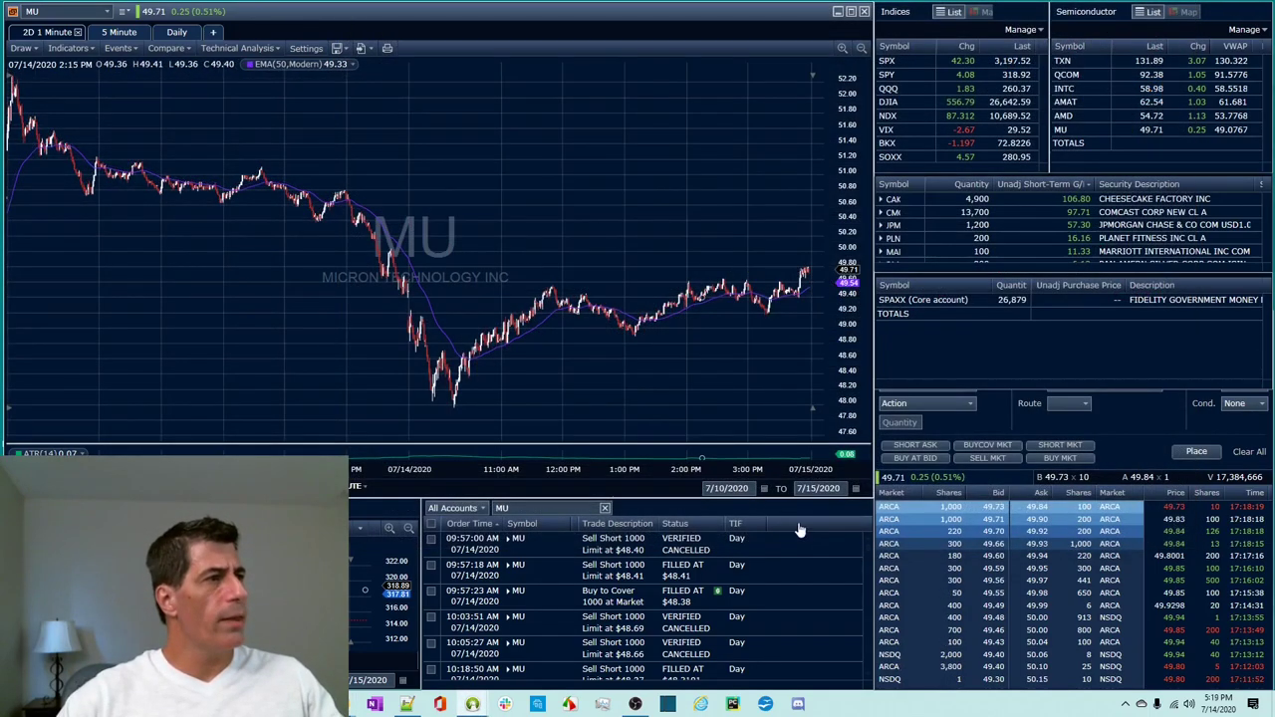
# - Maximize the MU orders list and expand the executions of the buy-to-cover orders at 10:18:54, 10:21:41, 10:22:55 and 10:24:01 AM
pyautogui.click(851, 516)
pyautogui.doubleClick(852, 516)
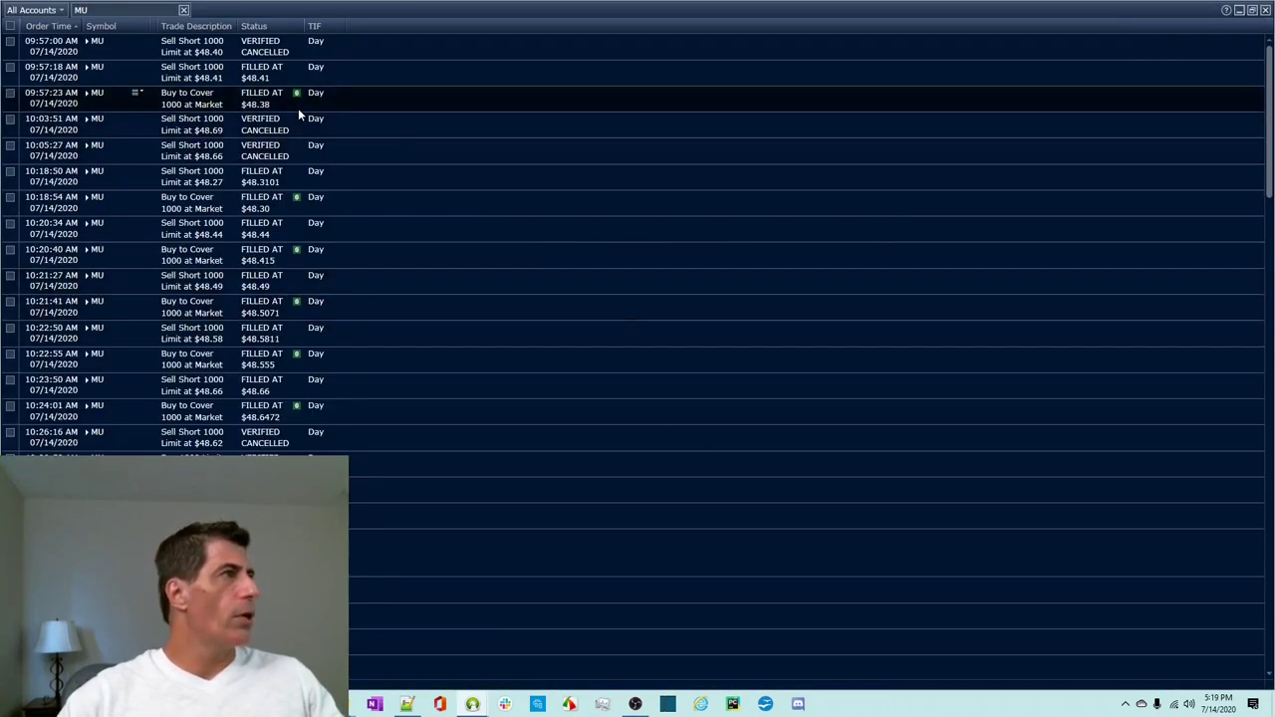
pyautogui.moveTo(296, 99)
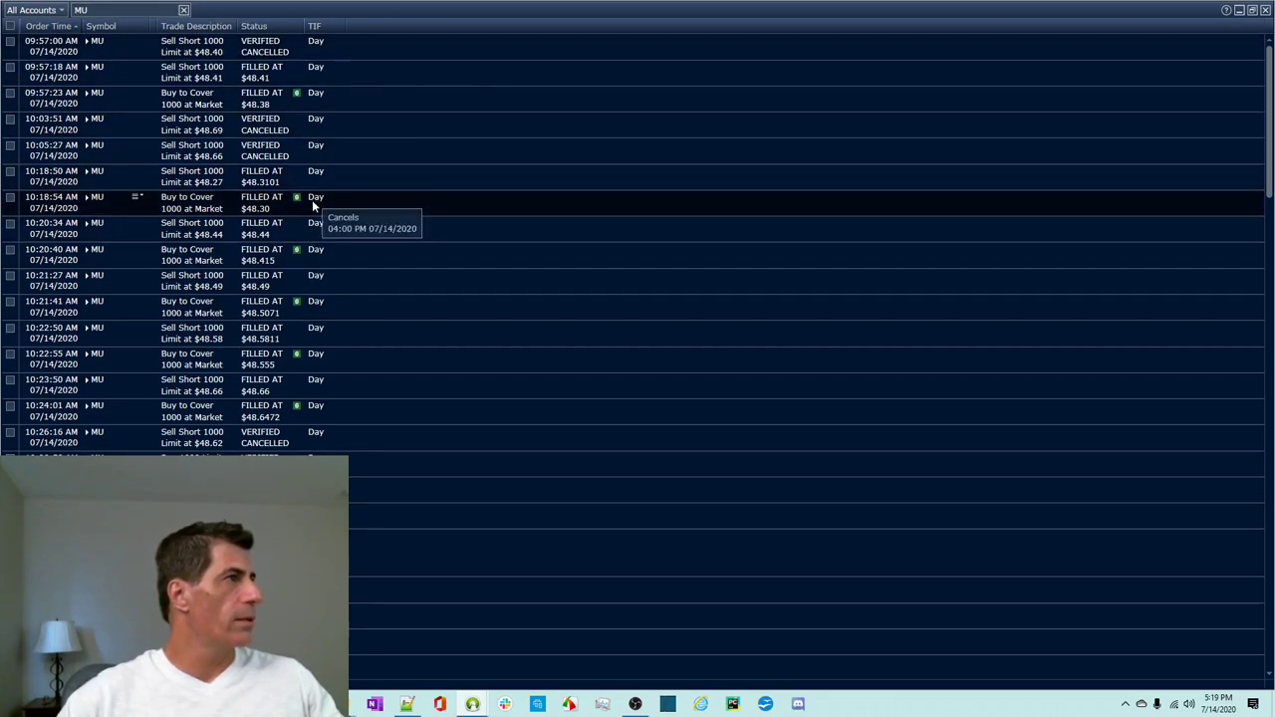
pyautogui.click(363, 209)
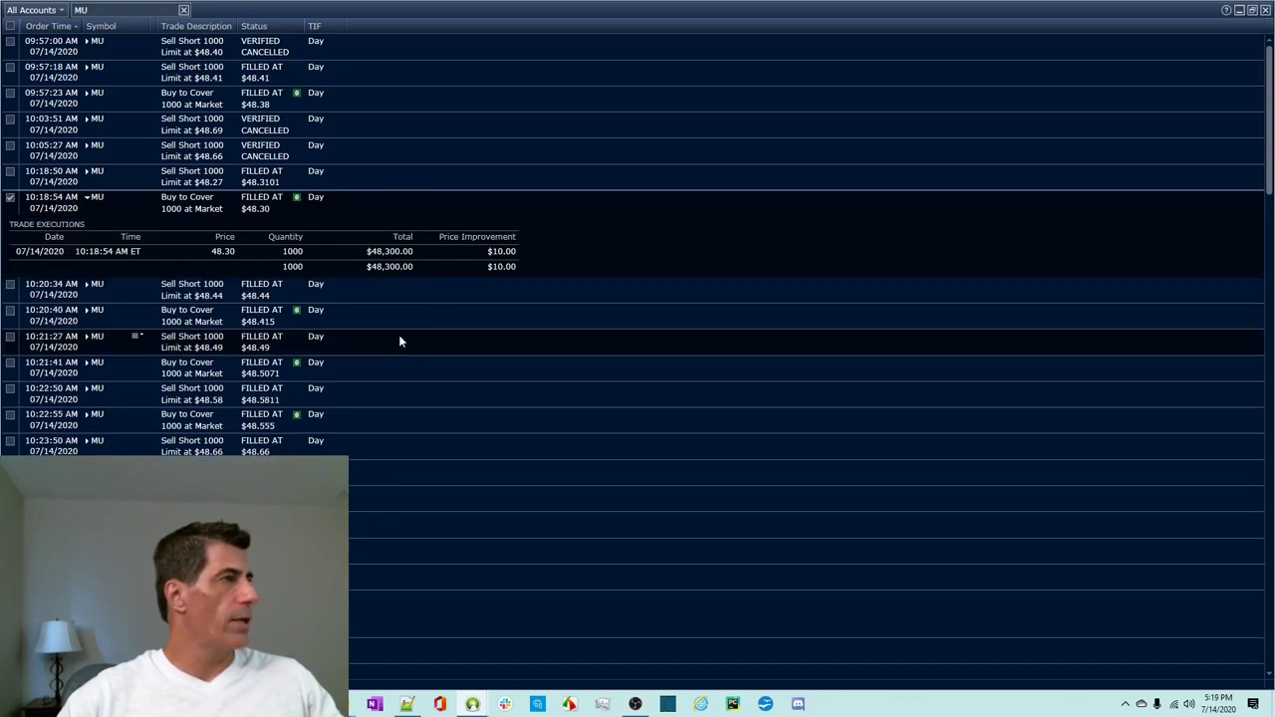
pyautogui.click(396, 366)
pyautogui.click(339, 530)
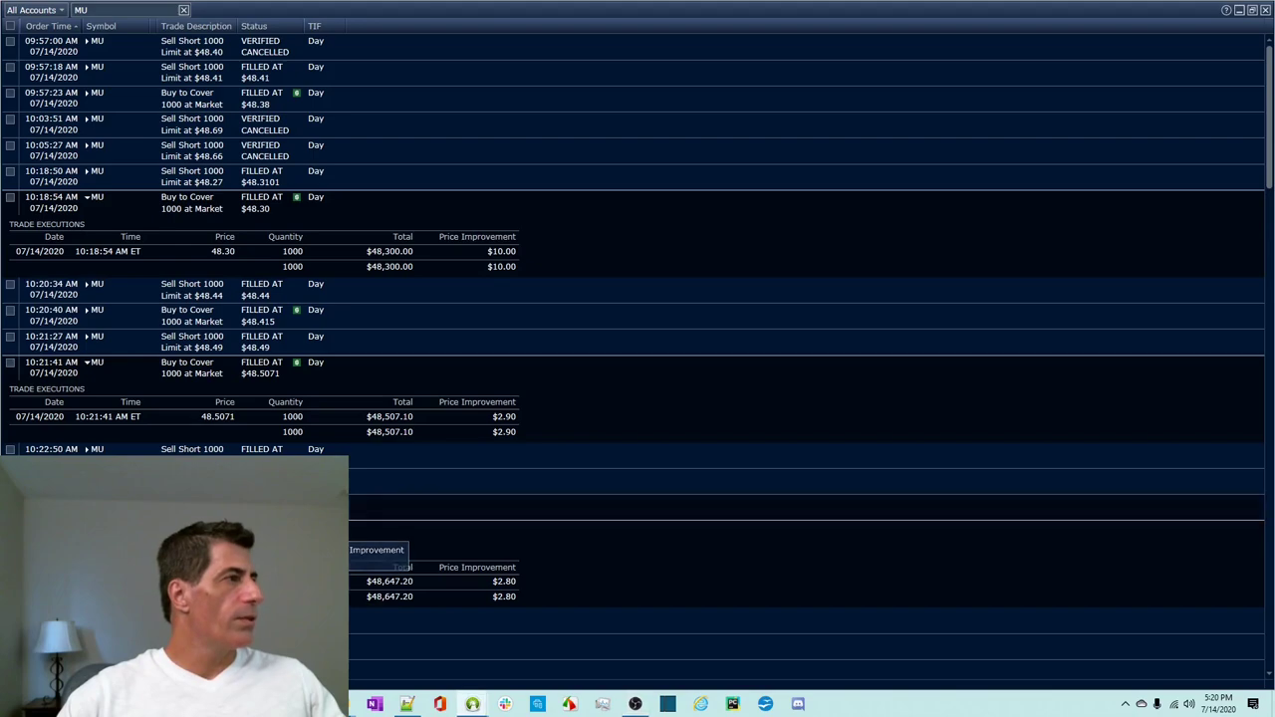
pyautogui.click(527, 478)
# - Look through the day's MU orders for fills marked with price improvement, from the morning to the afternoon and back to the first order
pyautogui.scroll(-2, 548, 479)
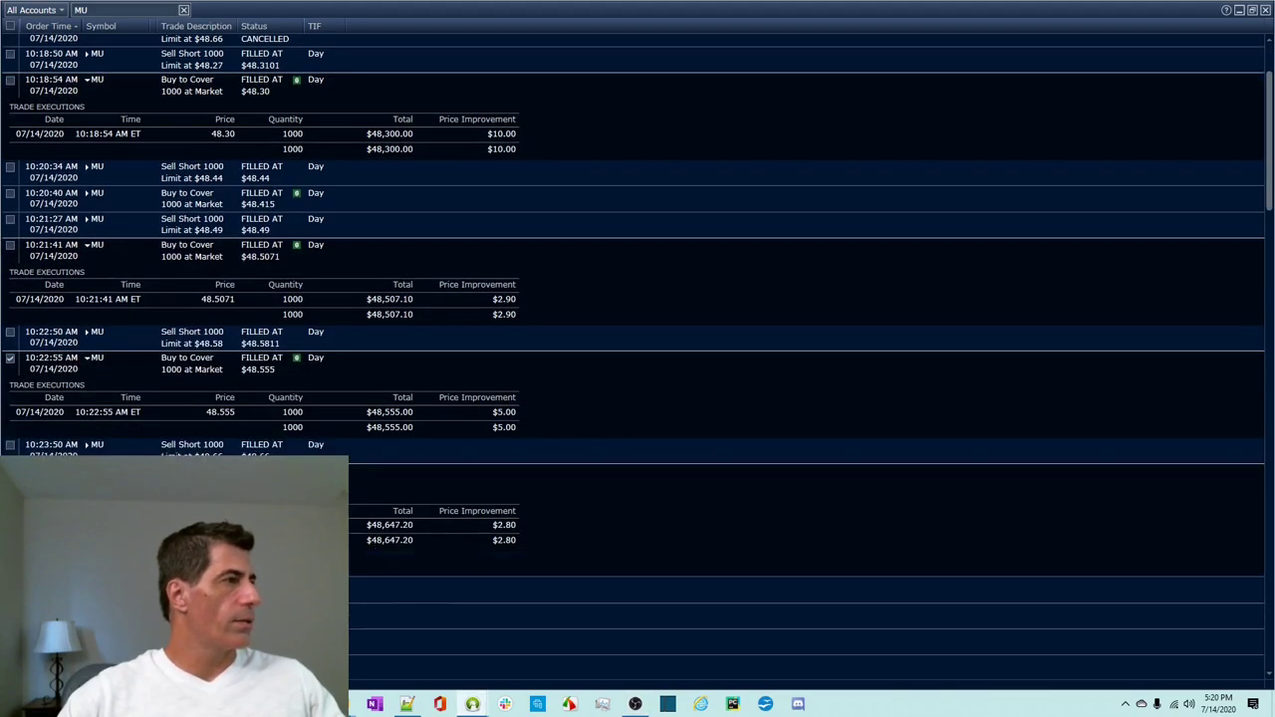
pyautogui.scroll(-7, 503, 538)
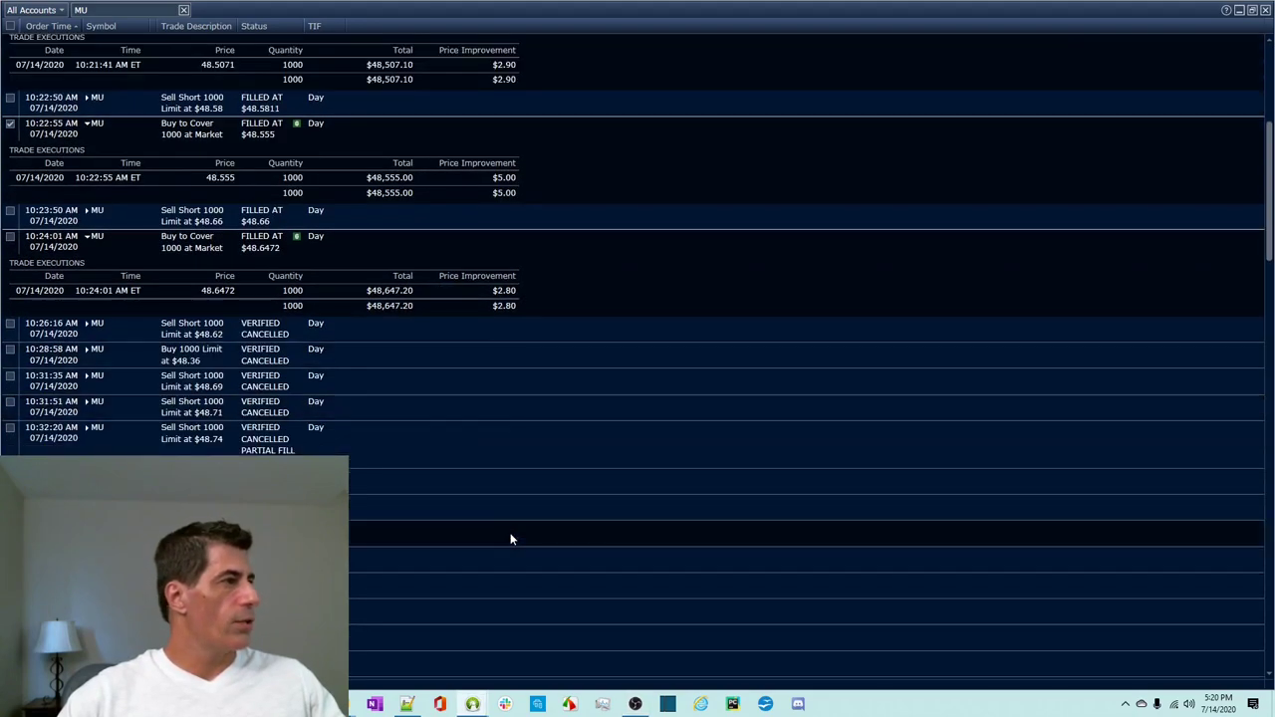
pyautogui.scroll(2, 516, 528)
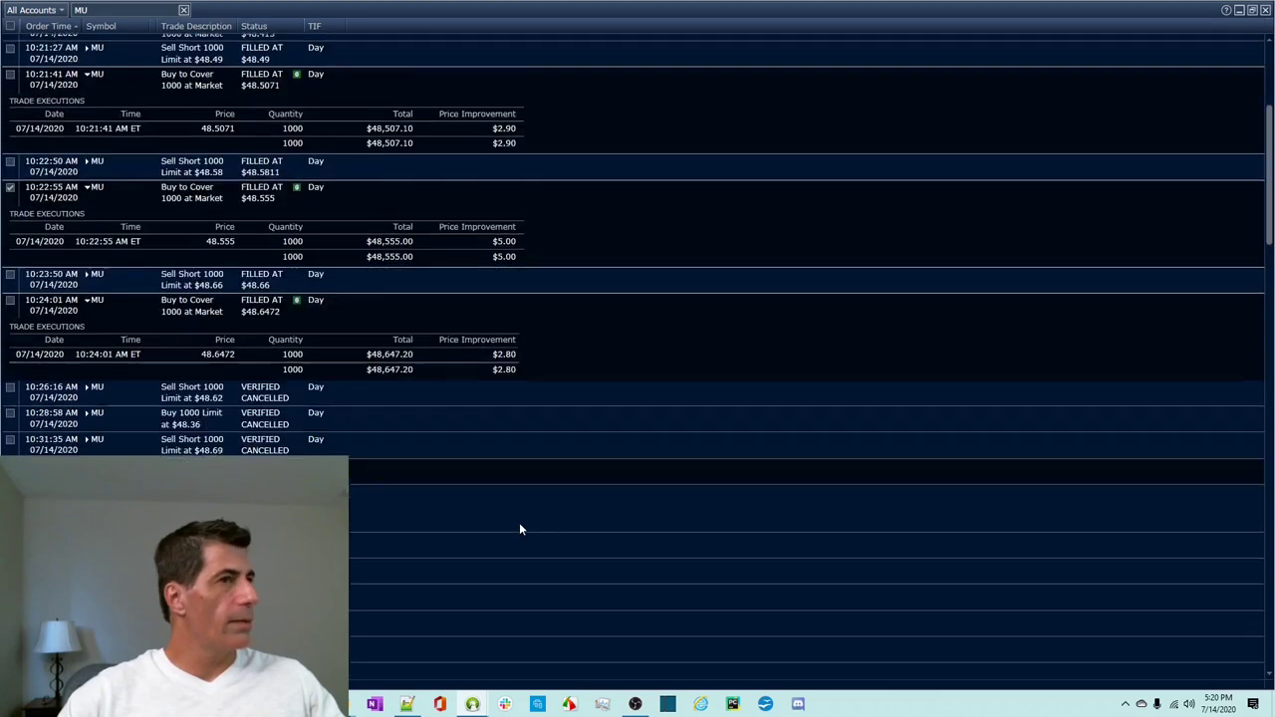
pyautogui.scroll(-15, 523, 527)
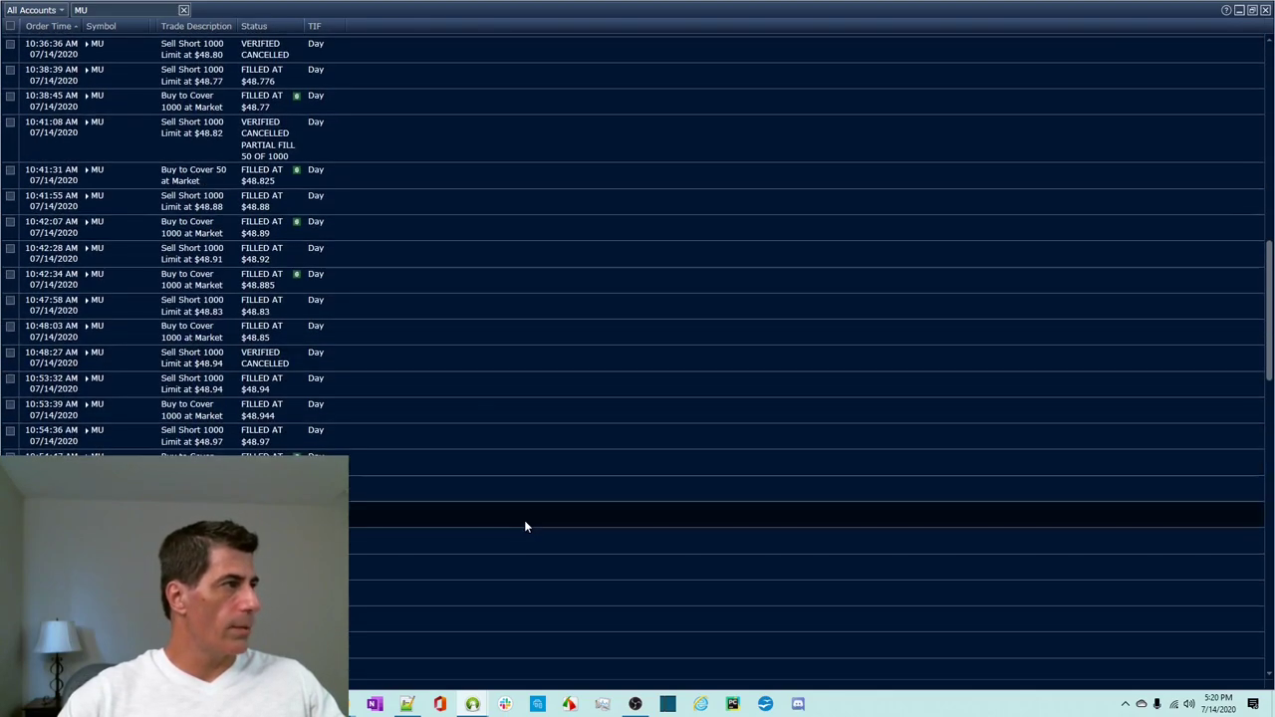
pyautogui.scroll(-18, 525, 527)
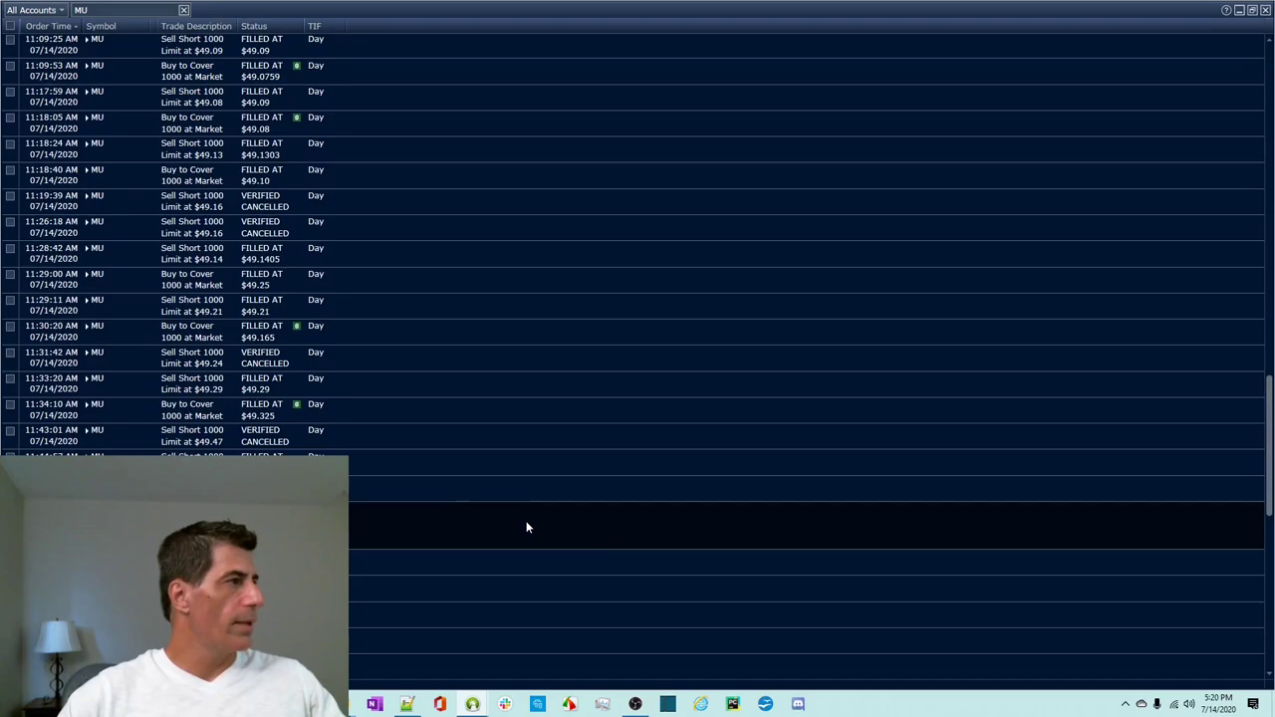
pyautogui.scroll(-8, 527, 527)
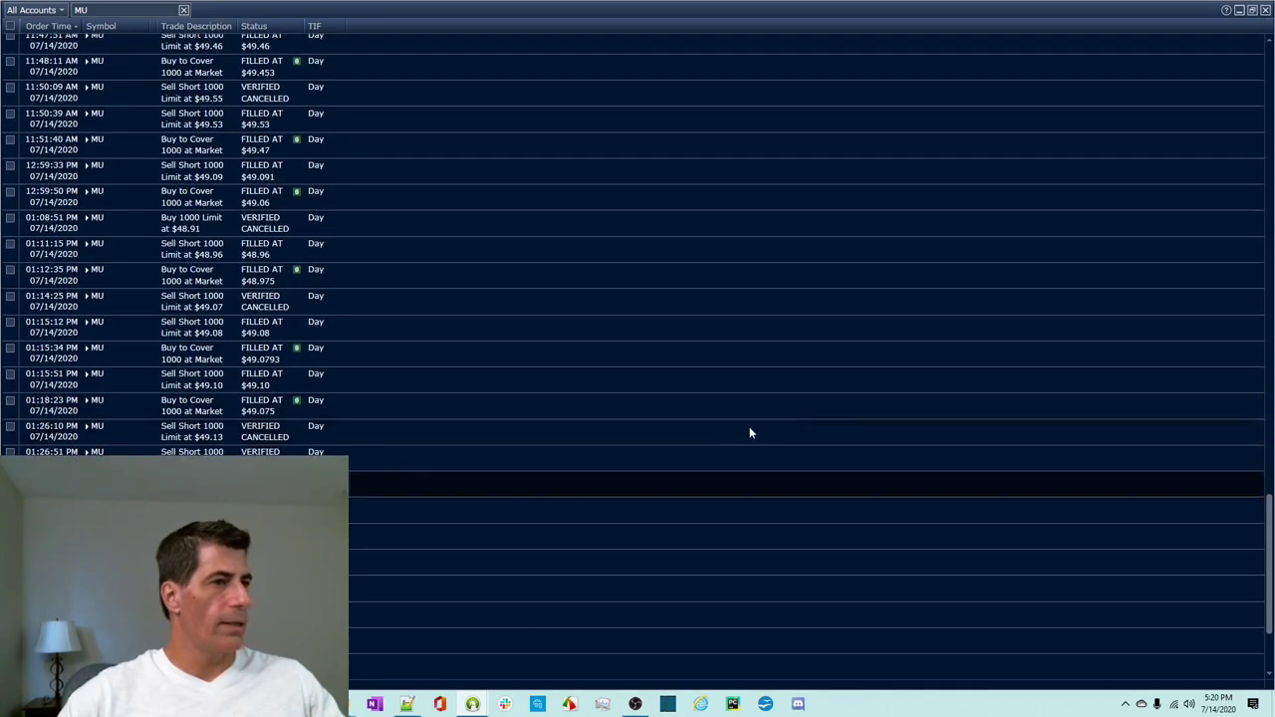
pyautogui.scroll(20, 1183, 490)
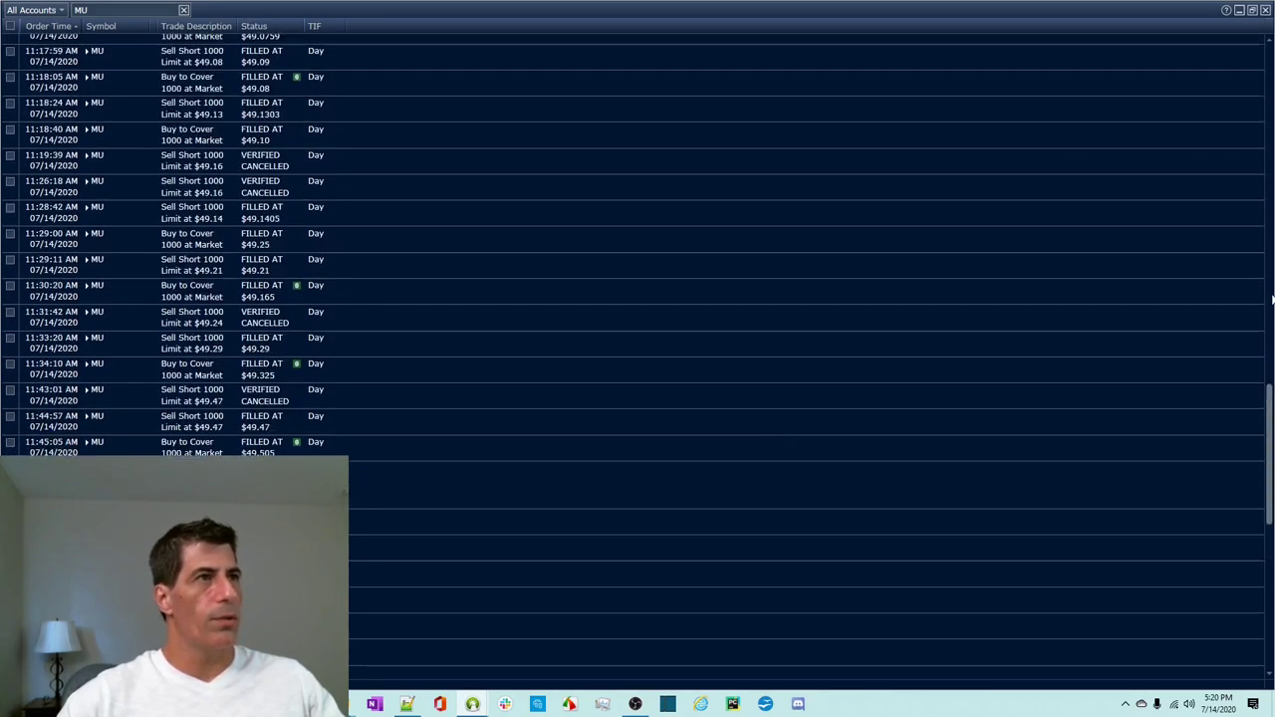
pyautogui.scroll(6, 773, 229)
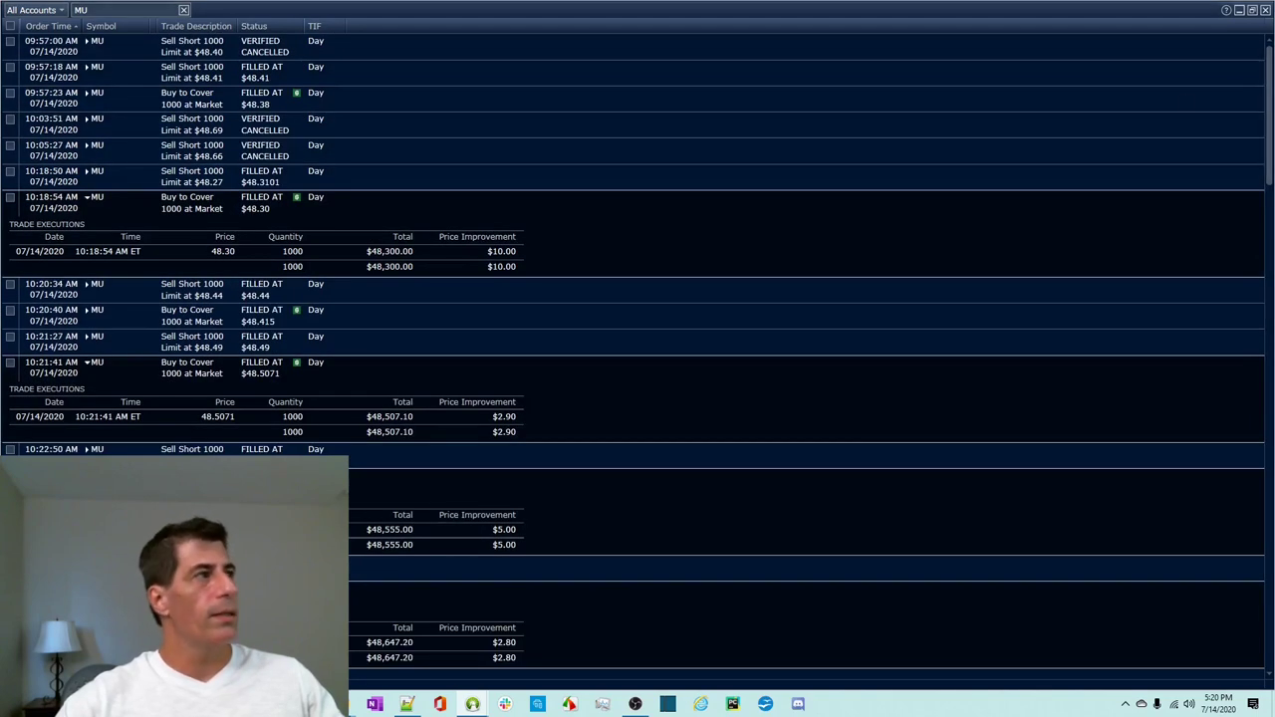
# - Collapse the execution details of the four expanded buy-to-cover orders and restore the orders list to its normal size
pyautogui.click(773, 227)
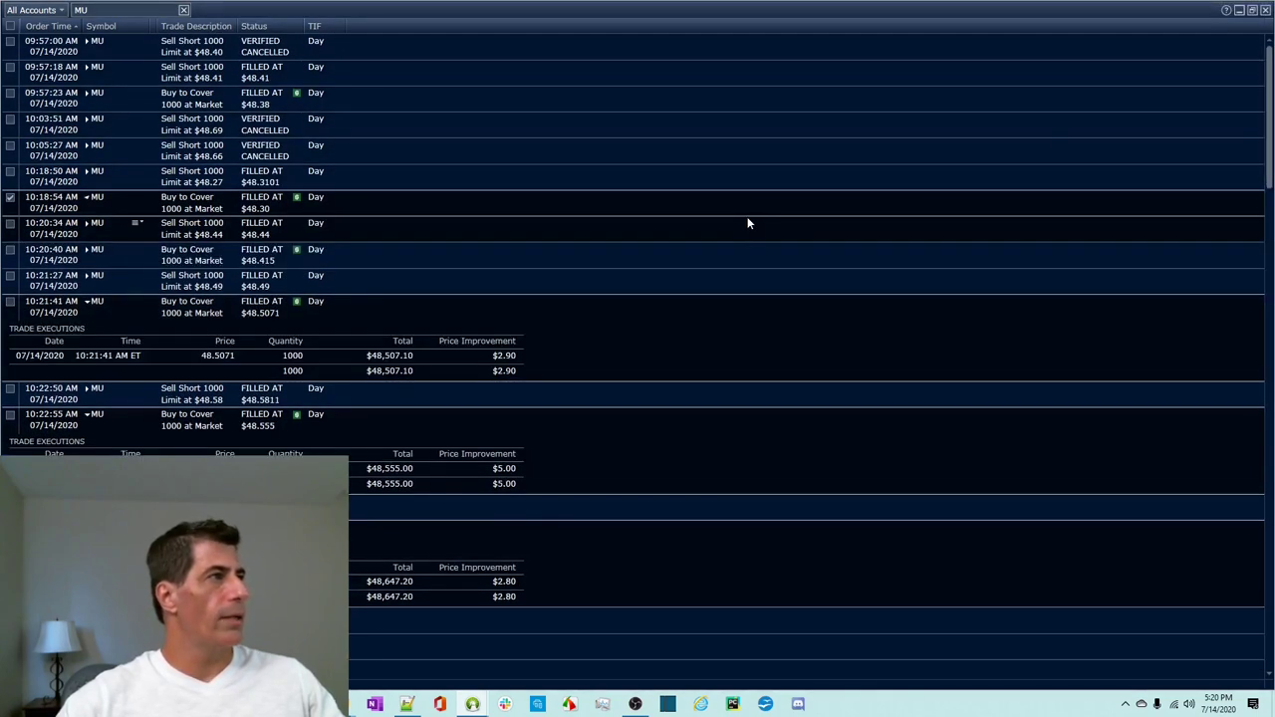
pyautogui.click(638, 351)
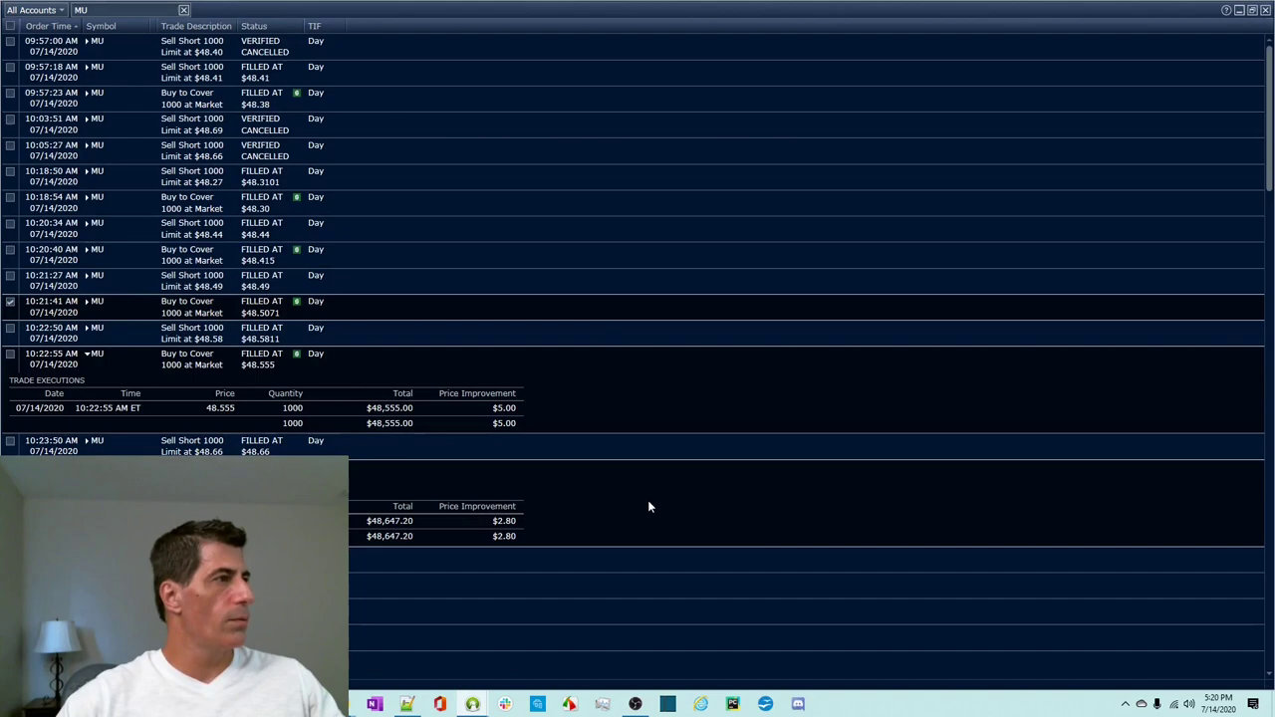
pyautogui.click(632, 439)
pyautogui.click(634, 375)
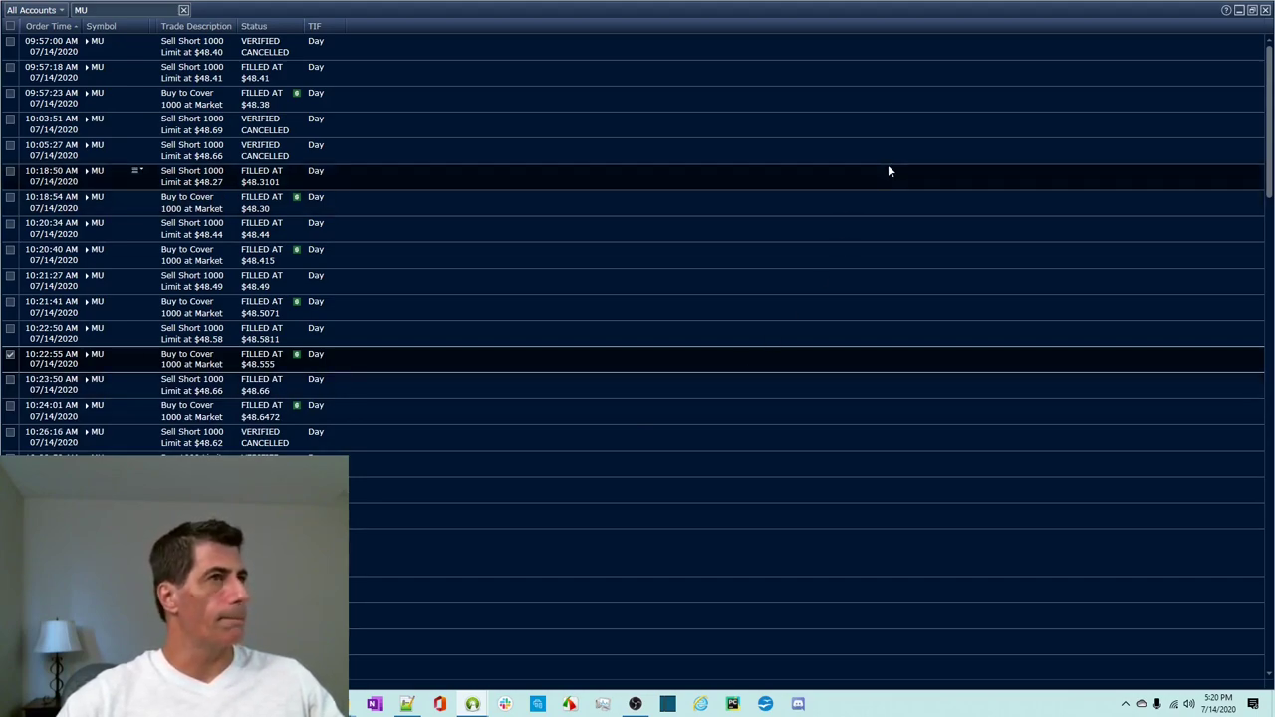
pyautogui.click(1252, 11)
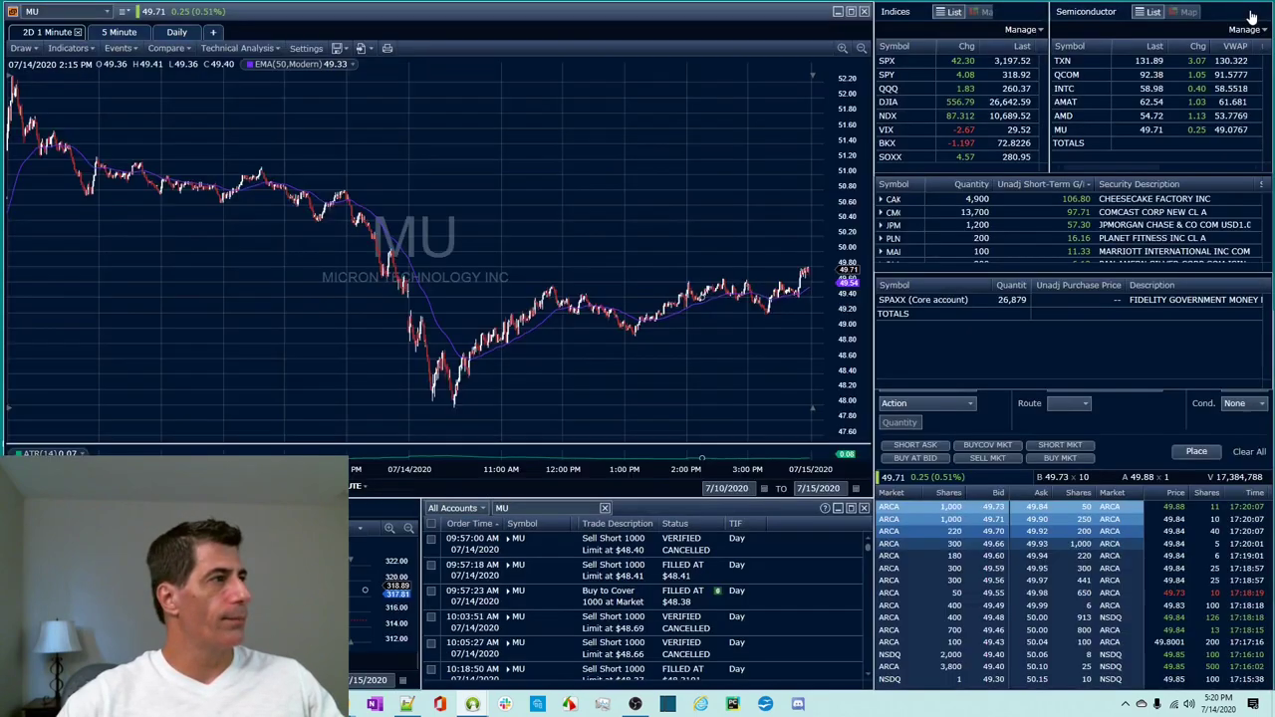
# - Switch to the Tradervue detailed report for MU on 07/14/2020 and review its trade statistics
pyautogui.hotkey('alt', 'Tab')
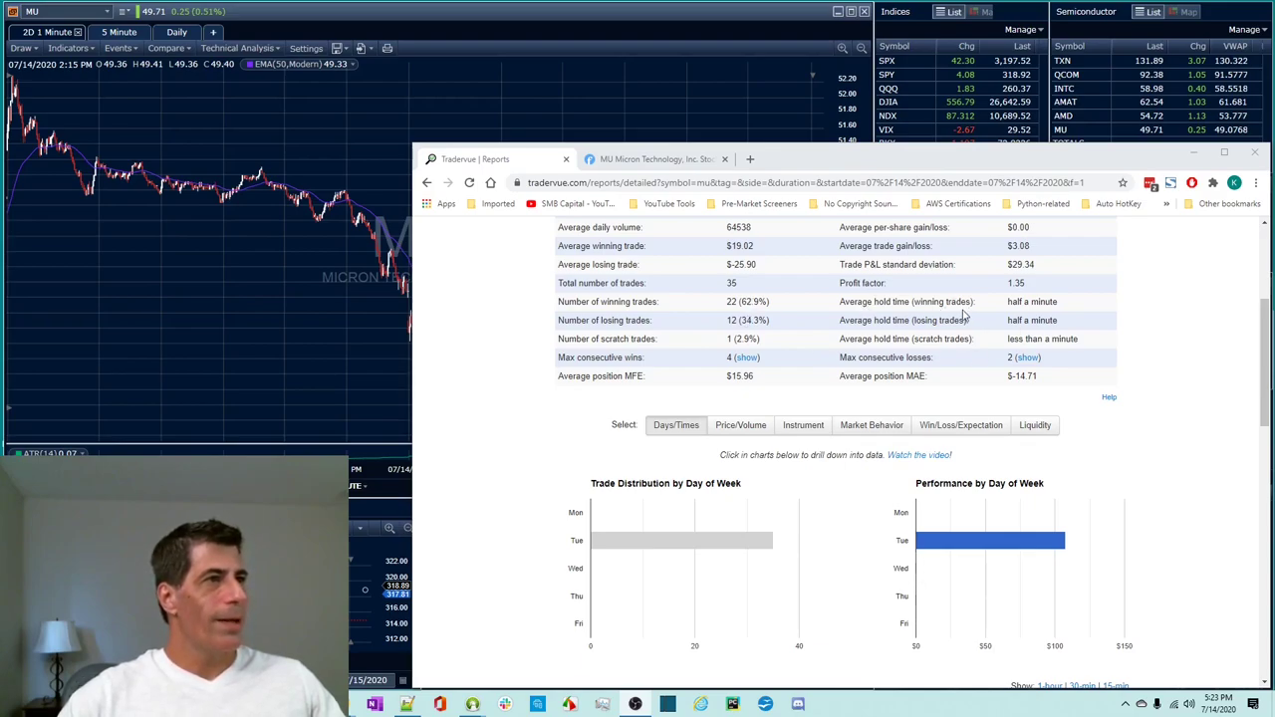
pyautogui.moveTo(1022, 313)
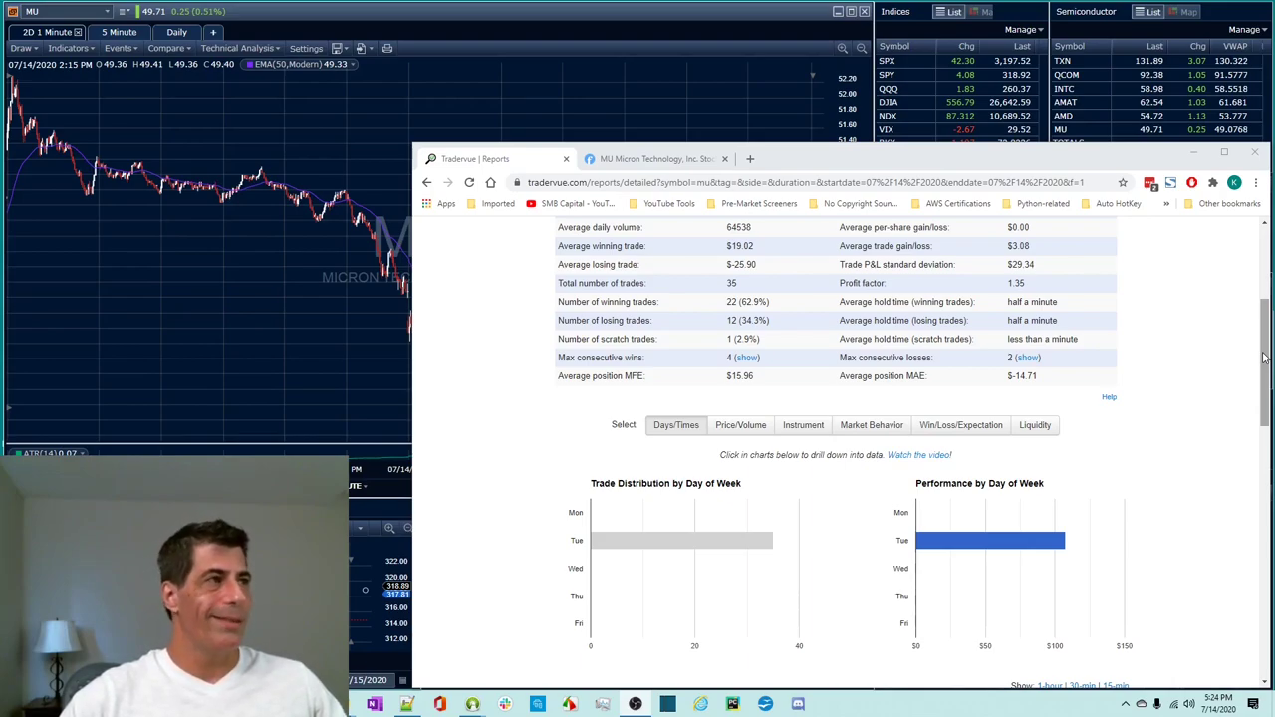
pyautogui.scroll(4, 907, 344)
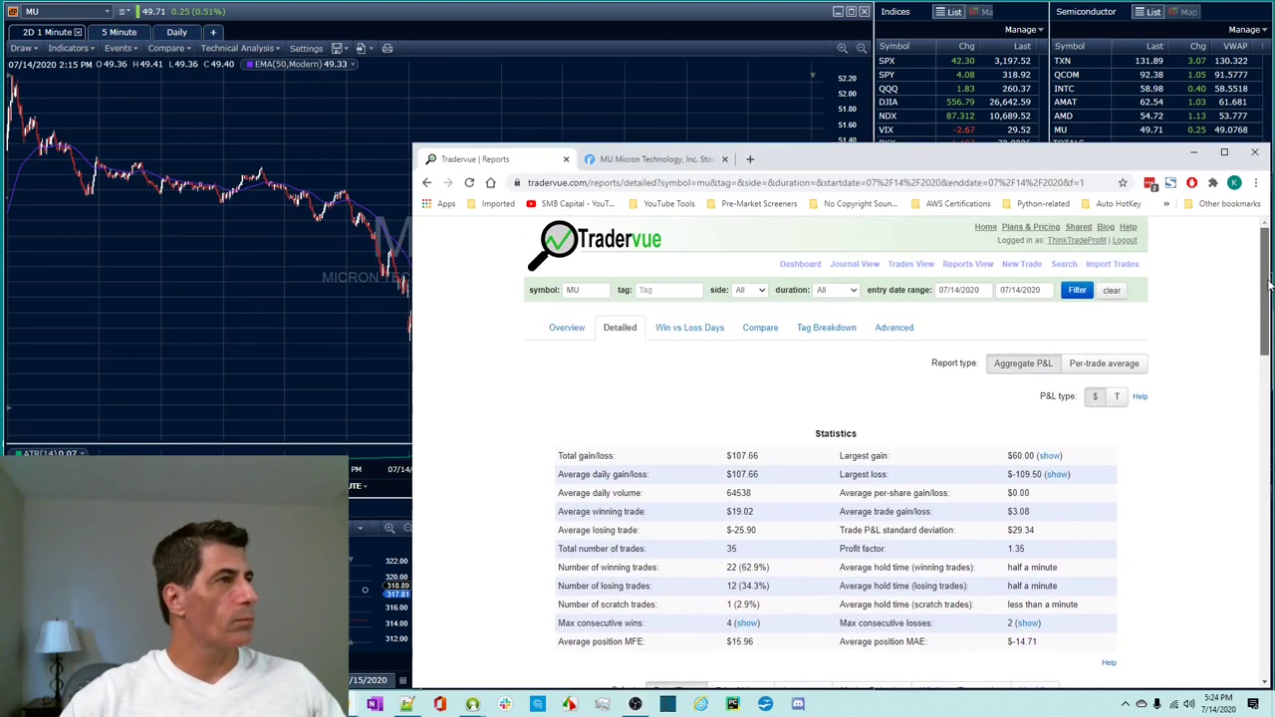
pyautogui.scroll(-3, 907, 345)
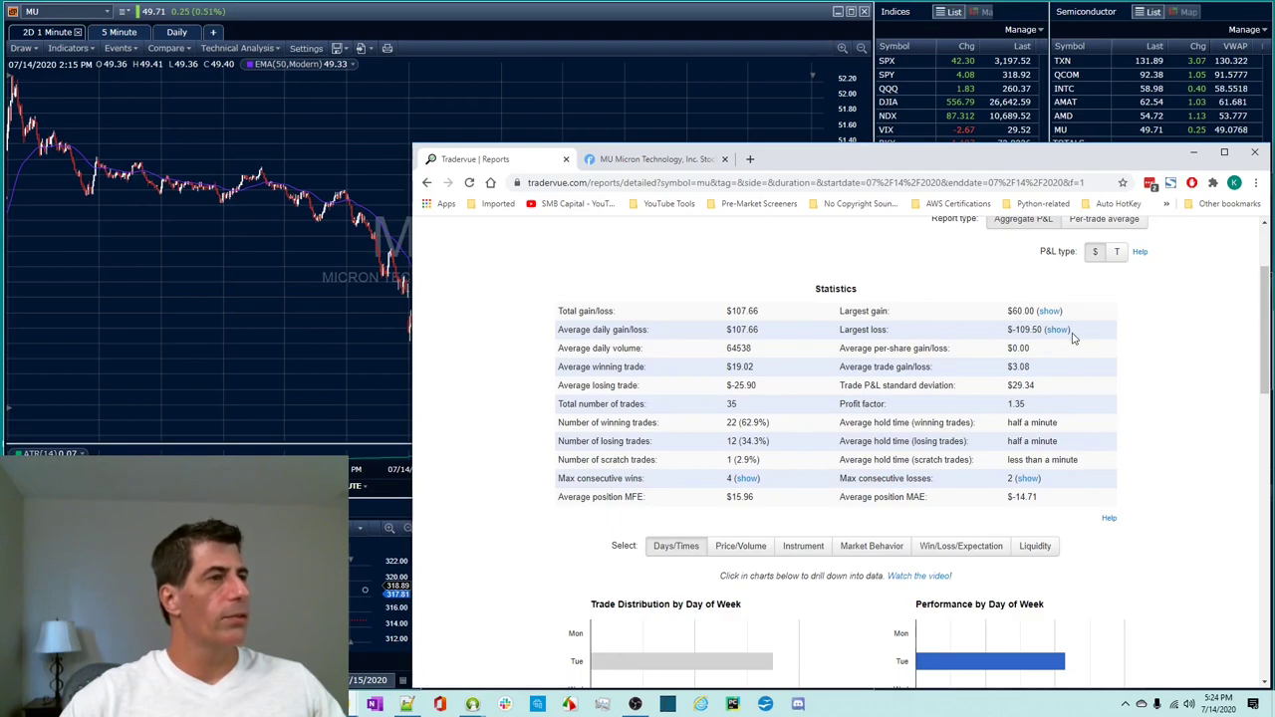
# - Open the trade behind the largest loss and examine its execution detail and price action charts
pyautogui.click(1055, 329)
pyautogui.scroll(-5, 968, 475)
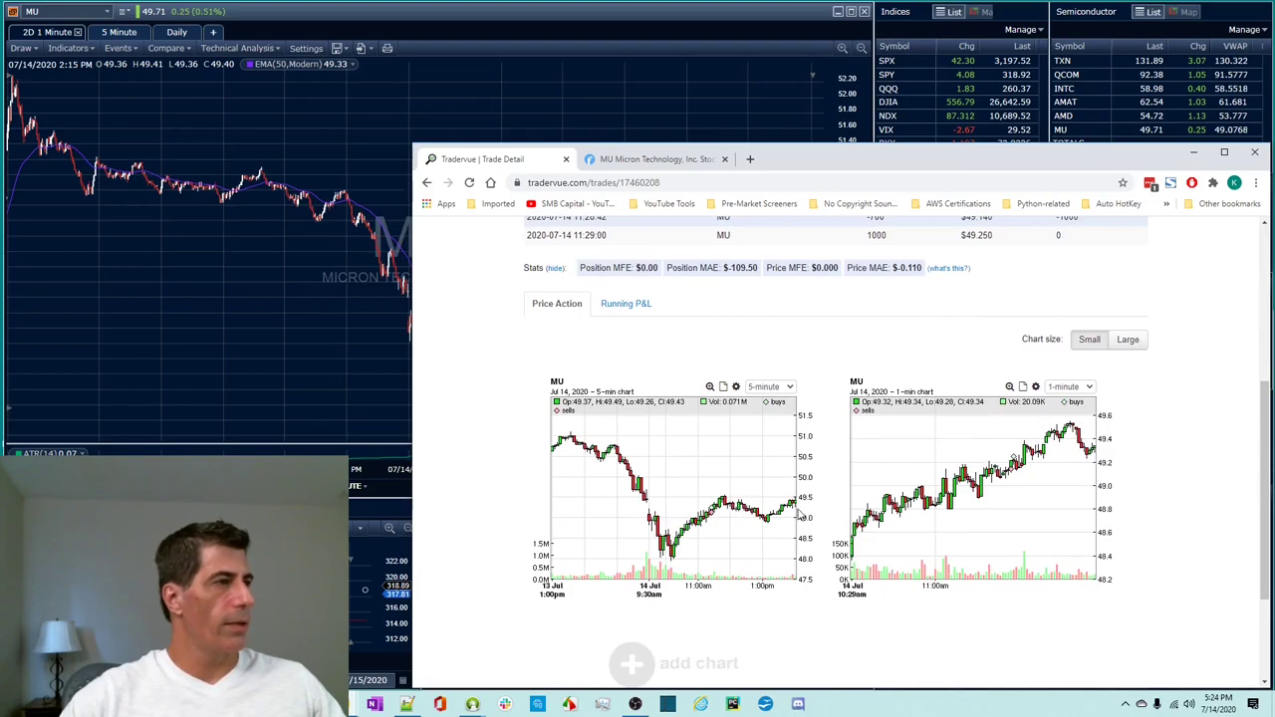
pyautogui.scroll(1, 768, 525)
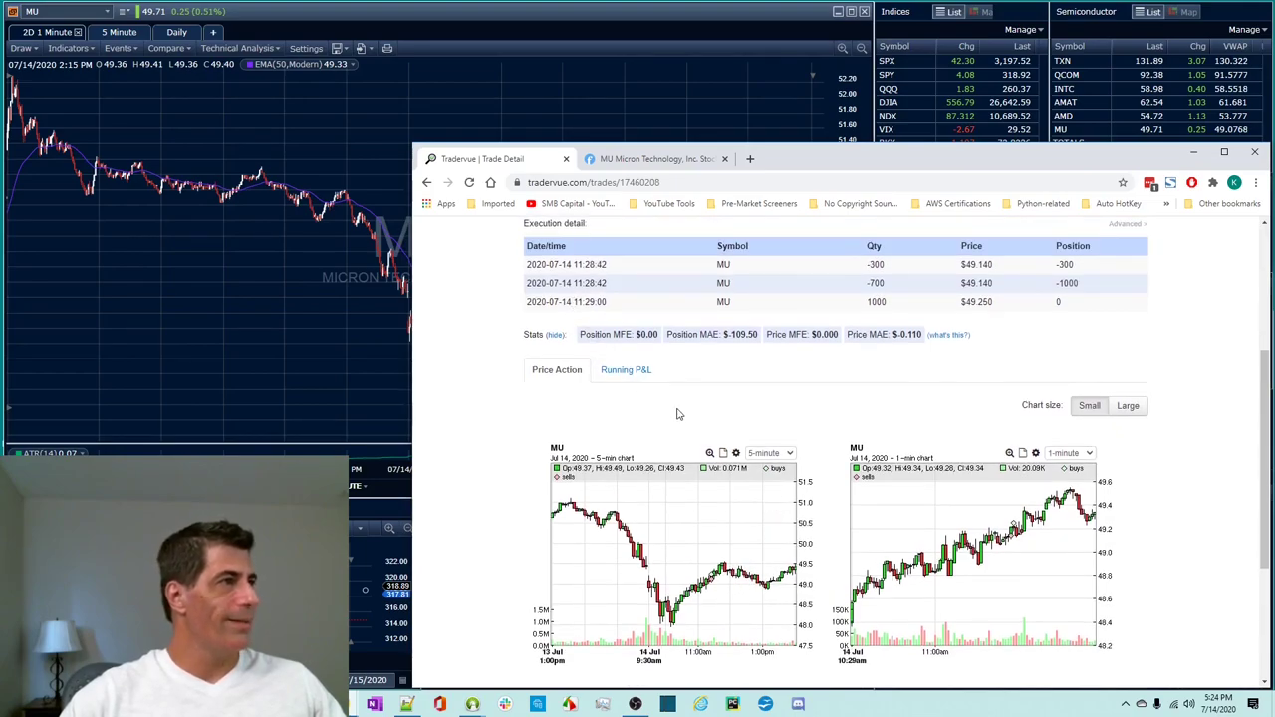
pyautogui.scroll(1, 678, 412)
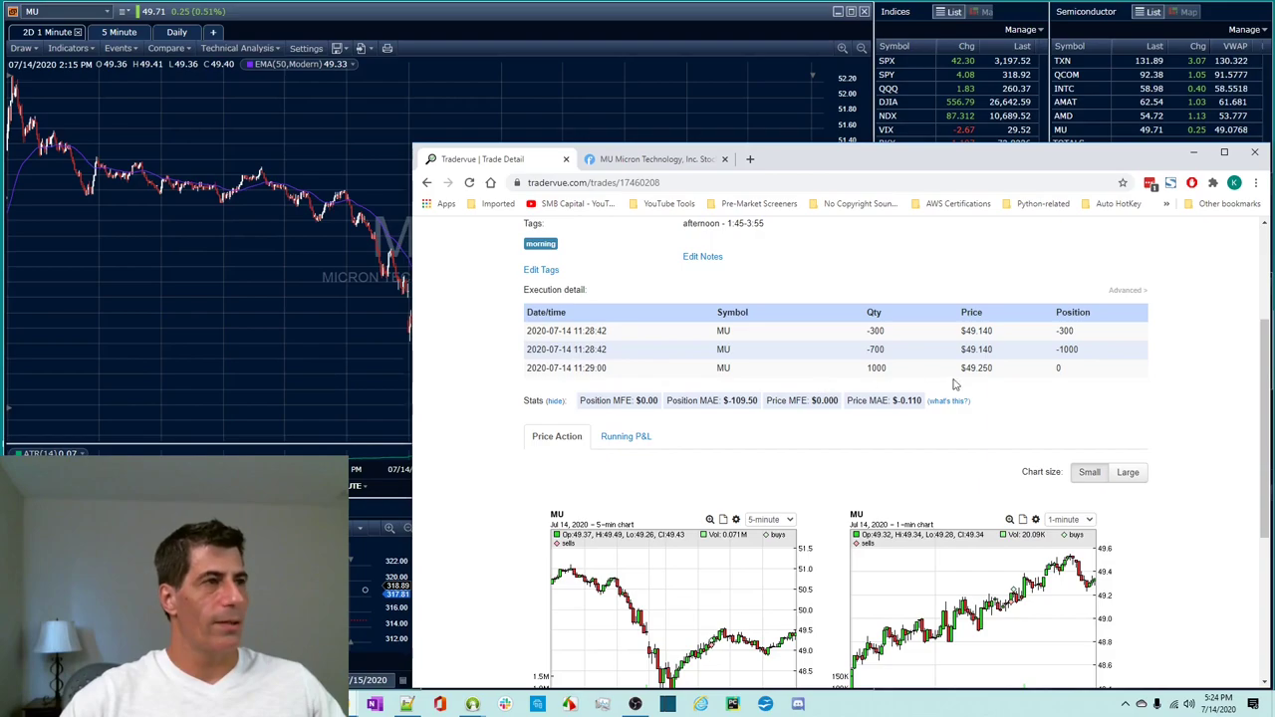
pyautogui.scroll(-2, 946, 396)
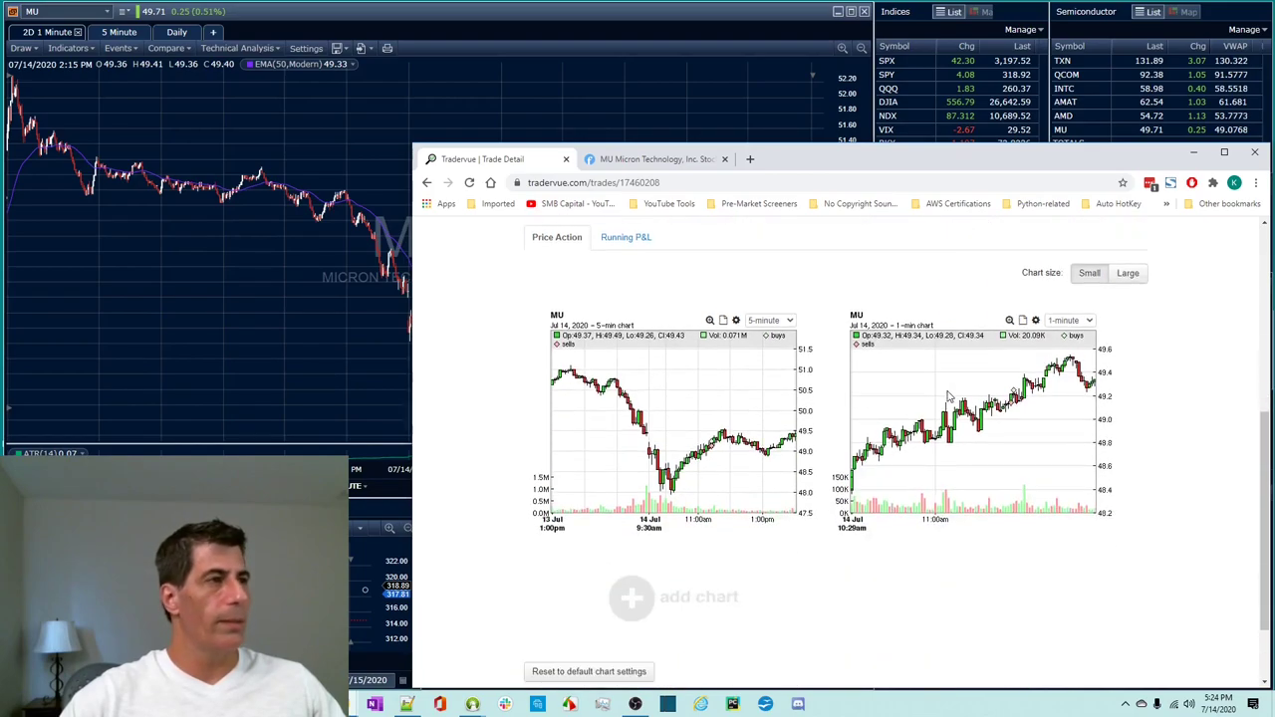
pyautogui.scroll(4, 946, 396)
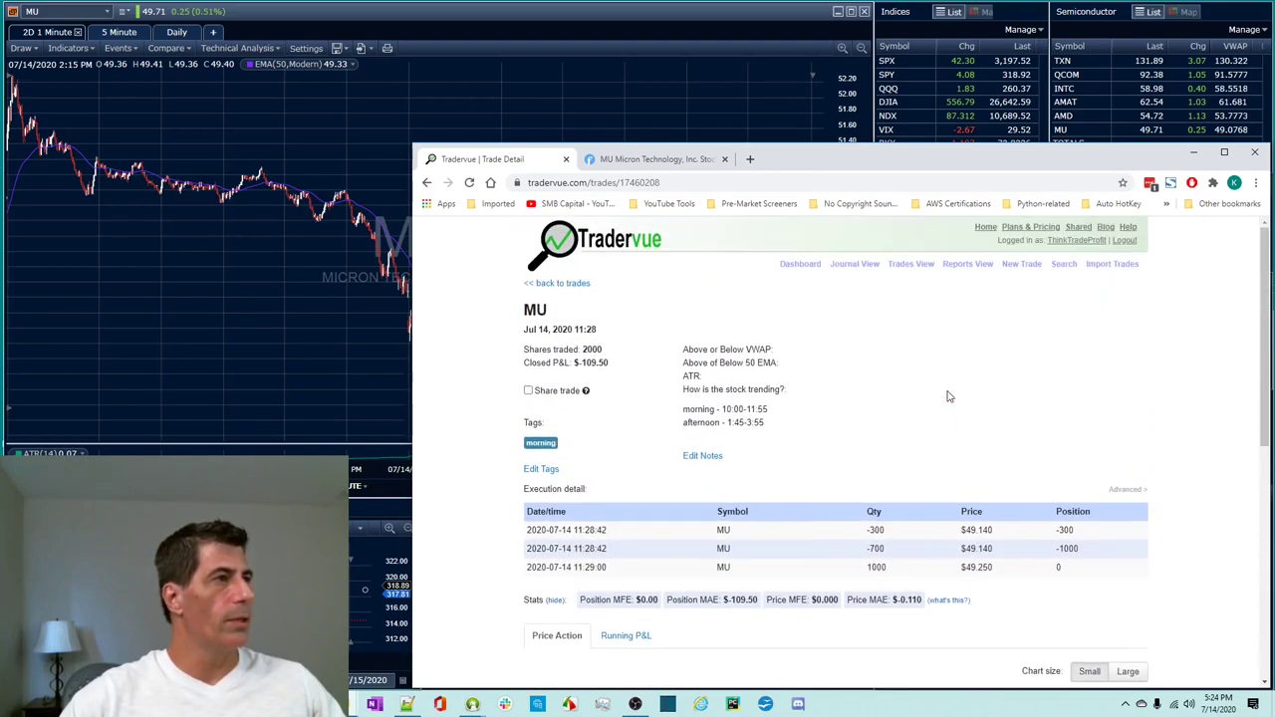
# - Open the list of MU trades for 07/14/2020 and look over each trade's P&L, Price MFE and Price MAE
pyautogui.click(910, 264)
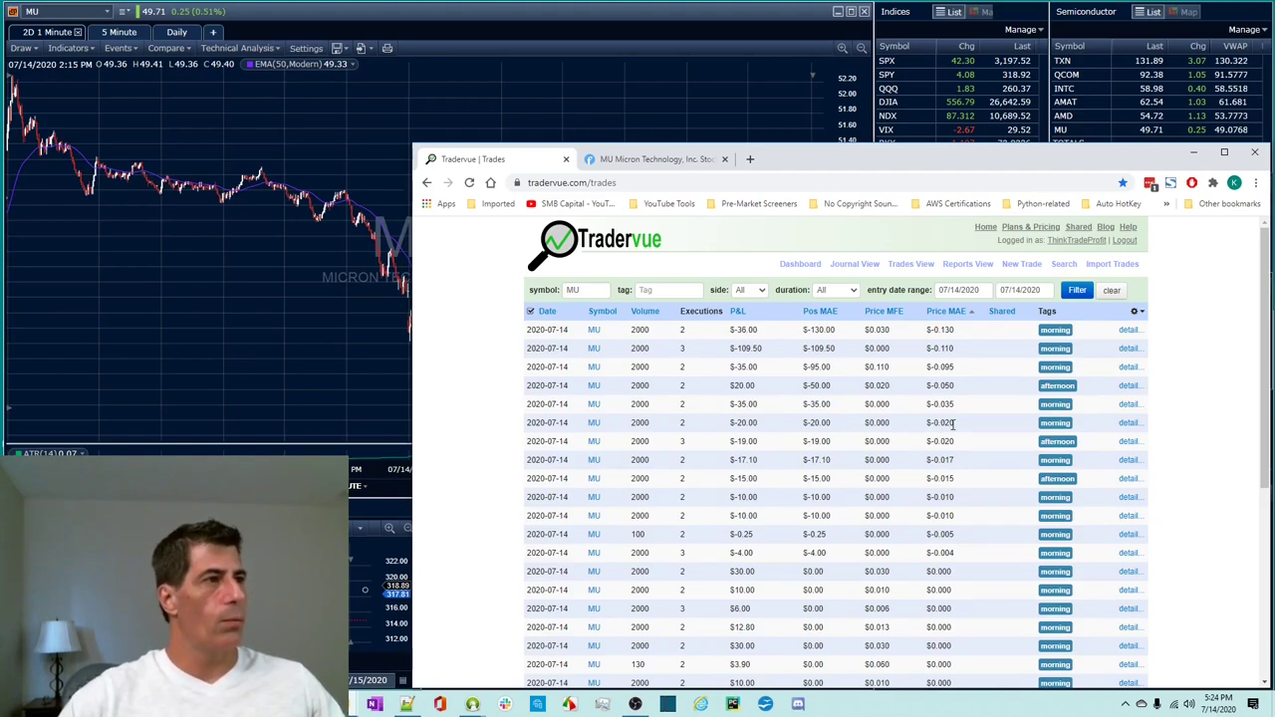
pyautogui.scroll(-3, 953, 424)
pyautogui.scroll(3, 952, 423)
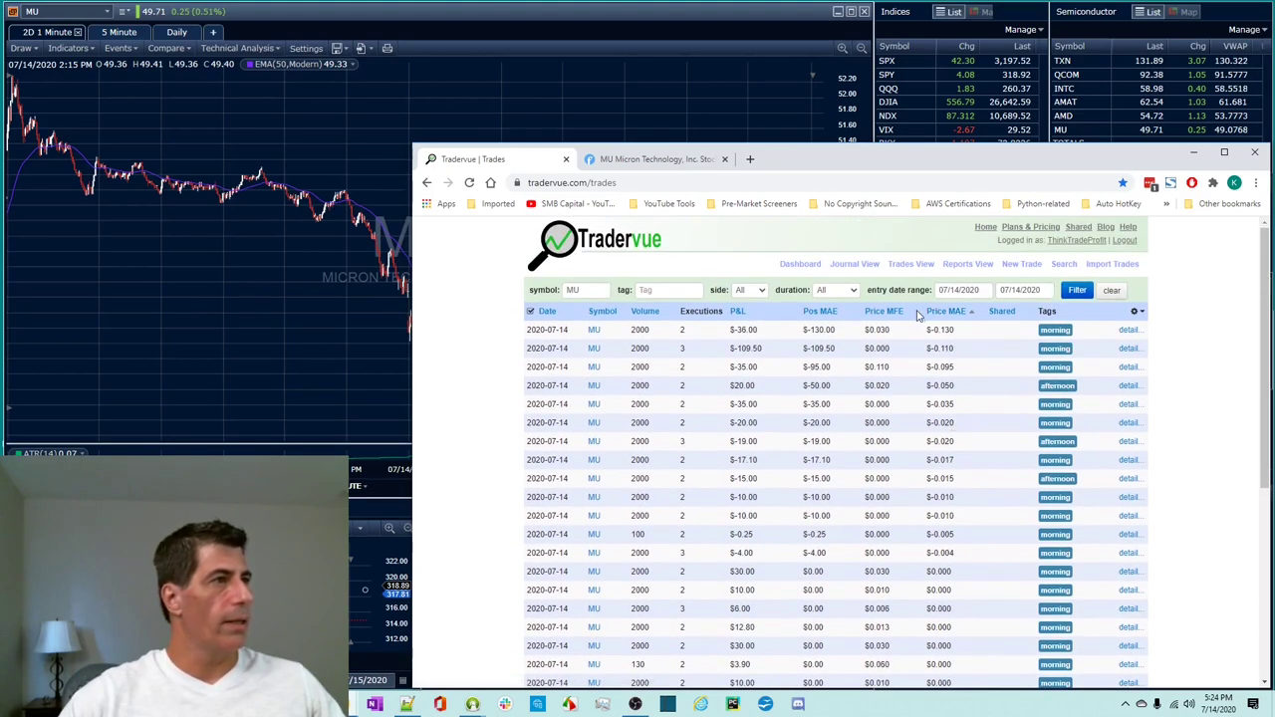
# - Sort the Tradervue MU trades by P&L in ascending order and check the totals on the second page
pyautogui.click(737, 311)
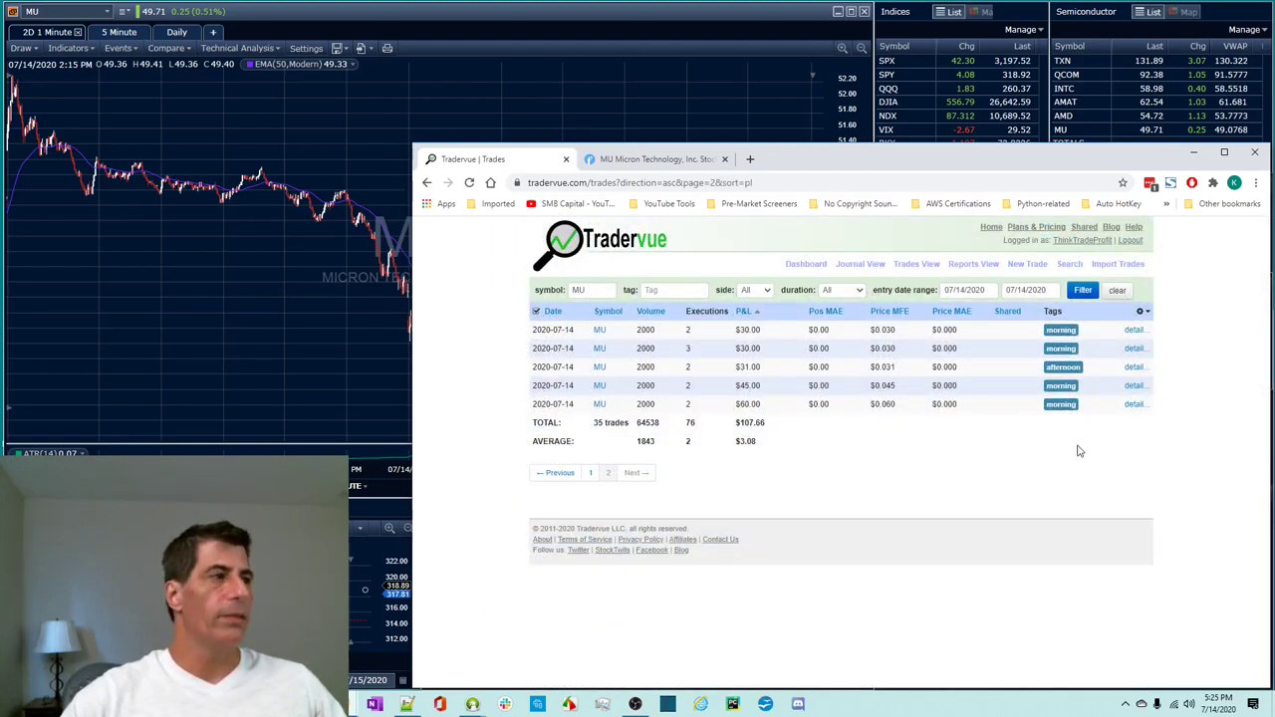
# - Switch to the Fidelity orders list, expand the execution details of the first three buy-to-cover orders, and look through the remaining MU orders
pyautogui.hotkey('alt', 'Tab')
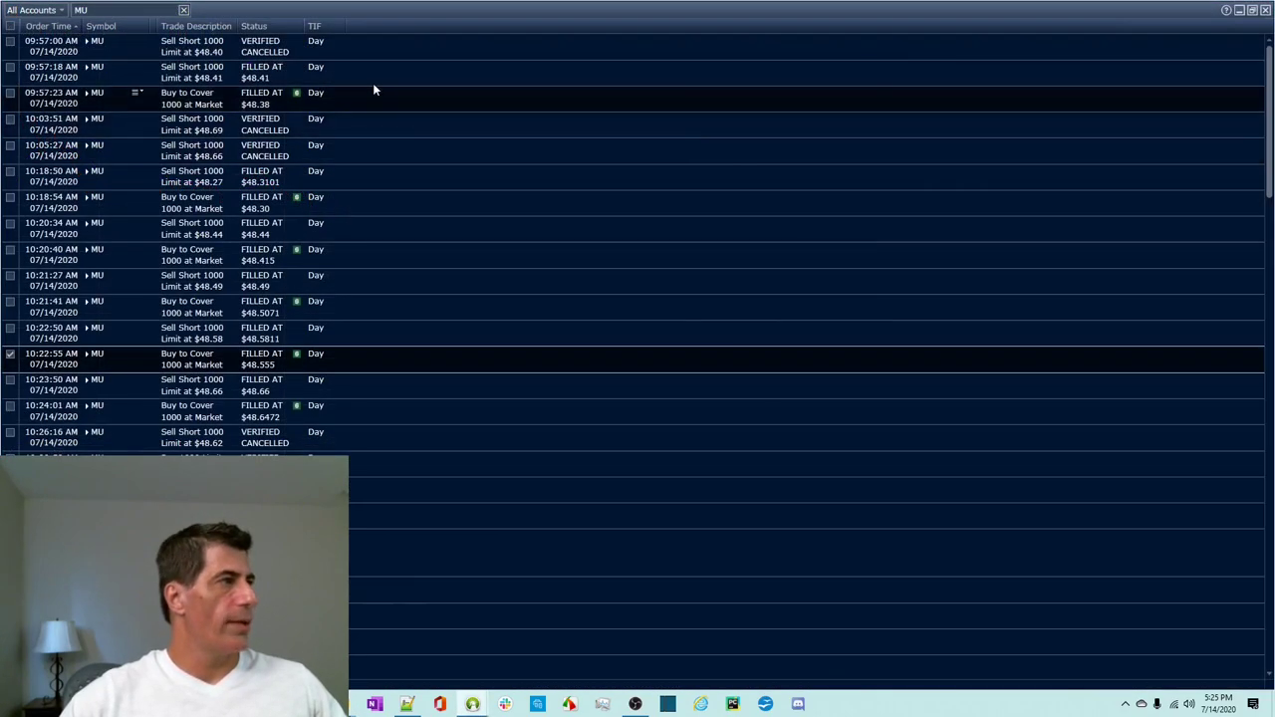
pyautogui.click(315, 94)
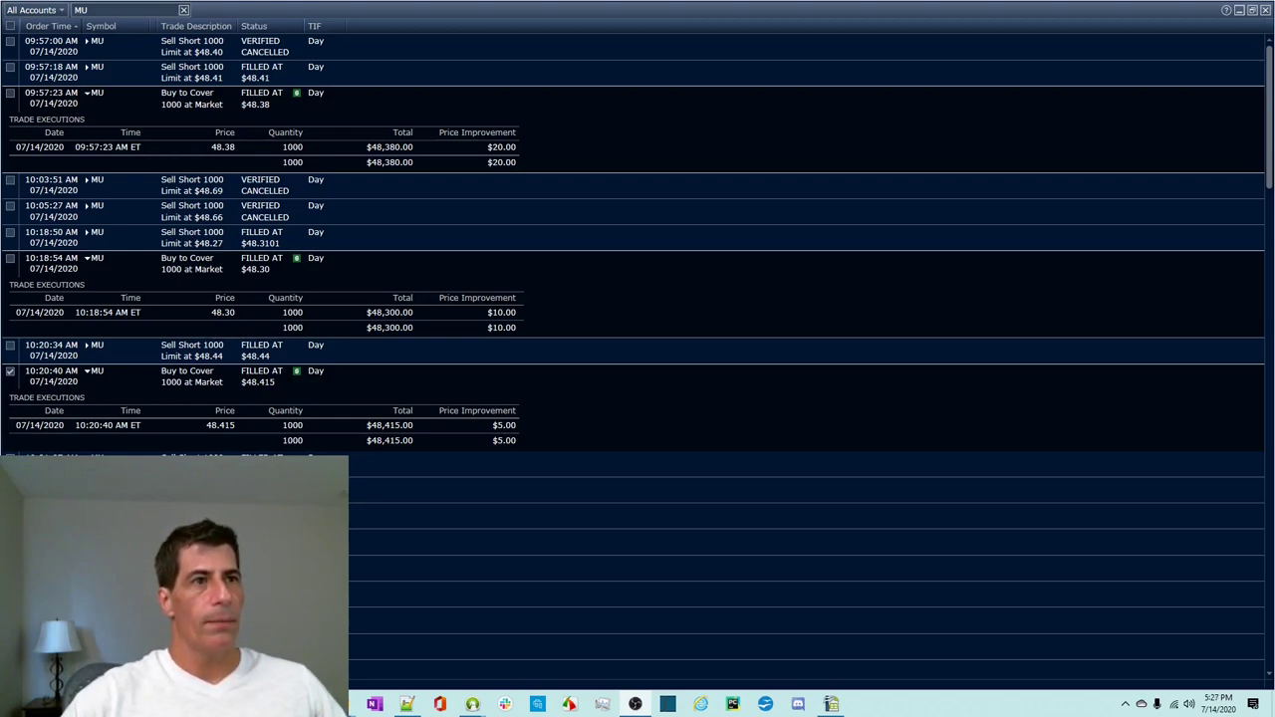
pyautogui.scroll(-15, 638, 239)
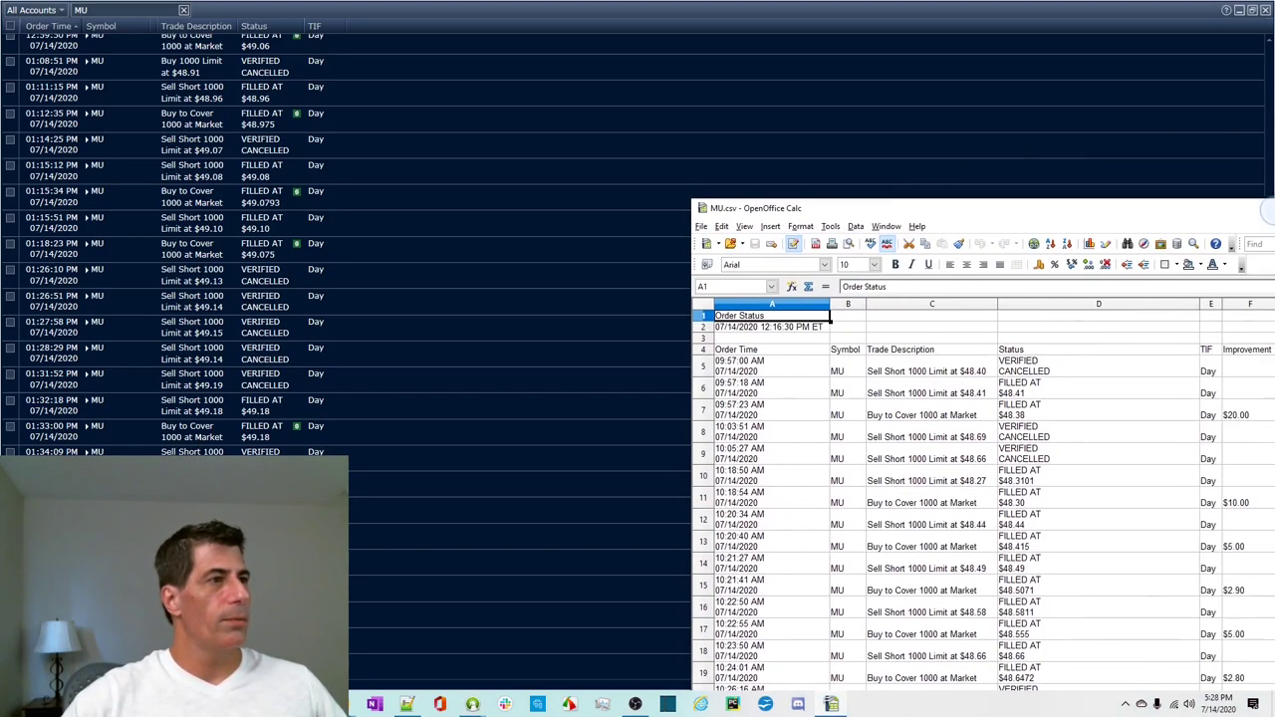
# - Reposition and enlarge the MU.csv window in OpenOffice Calc, and look over the orders and their Improvement column
pyautogui.moveTo(1095, 239); pyautogui.dragTo(1040, 164)
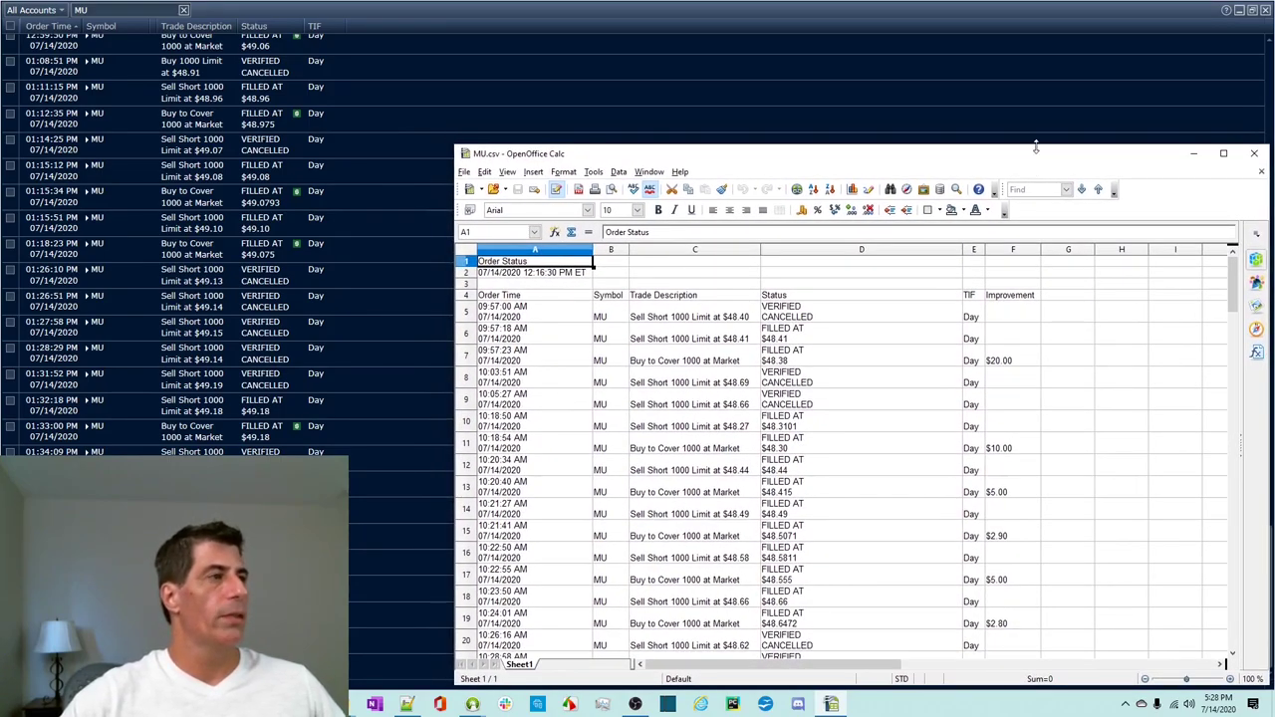
pyautogui.moveTo(1036, 146); pyautogui.dragTo(1036, 22)
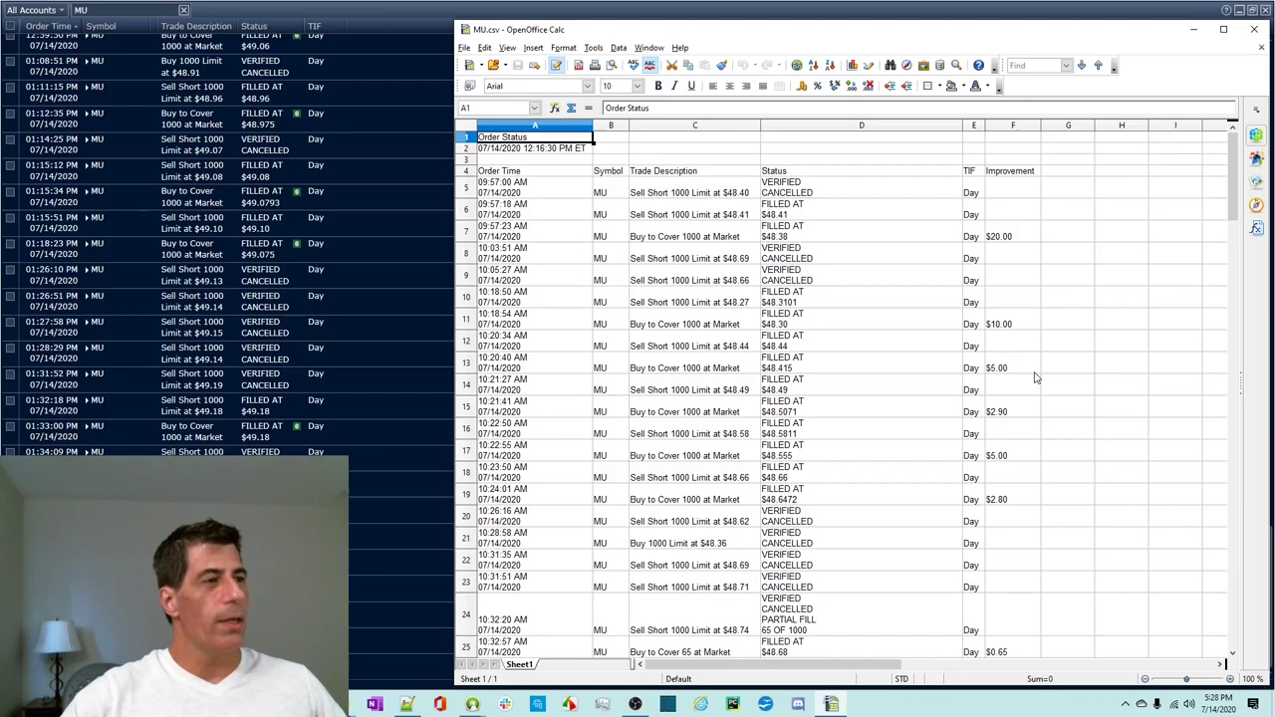
pyautogui.scroll(-4, 1032, 379)
pyautogui.scroll(-4, 1032, 378)
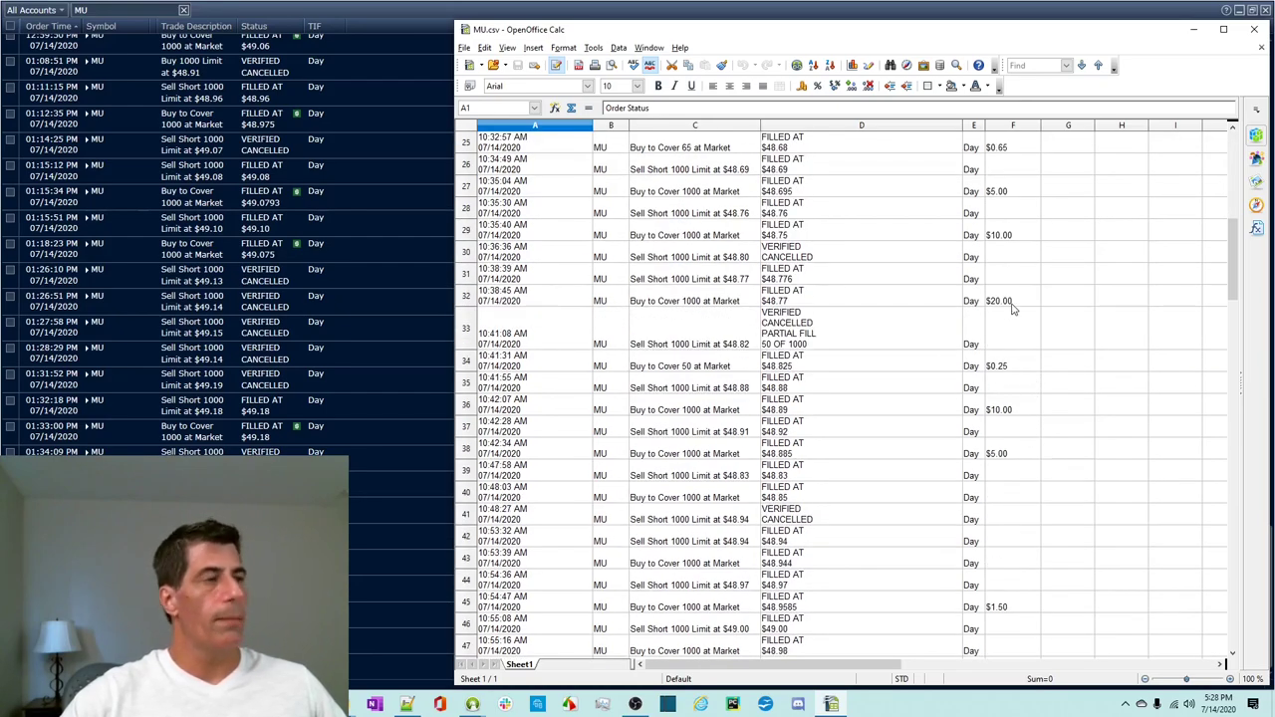
pyautogui.scroll(3, 1021, 338)
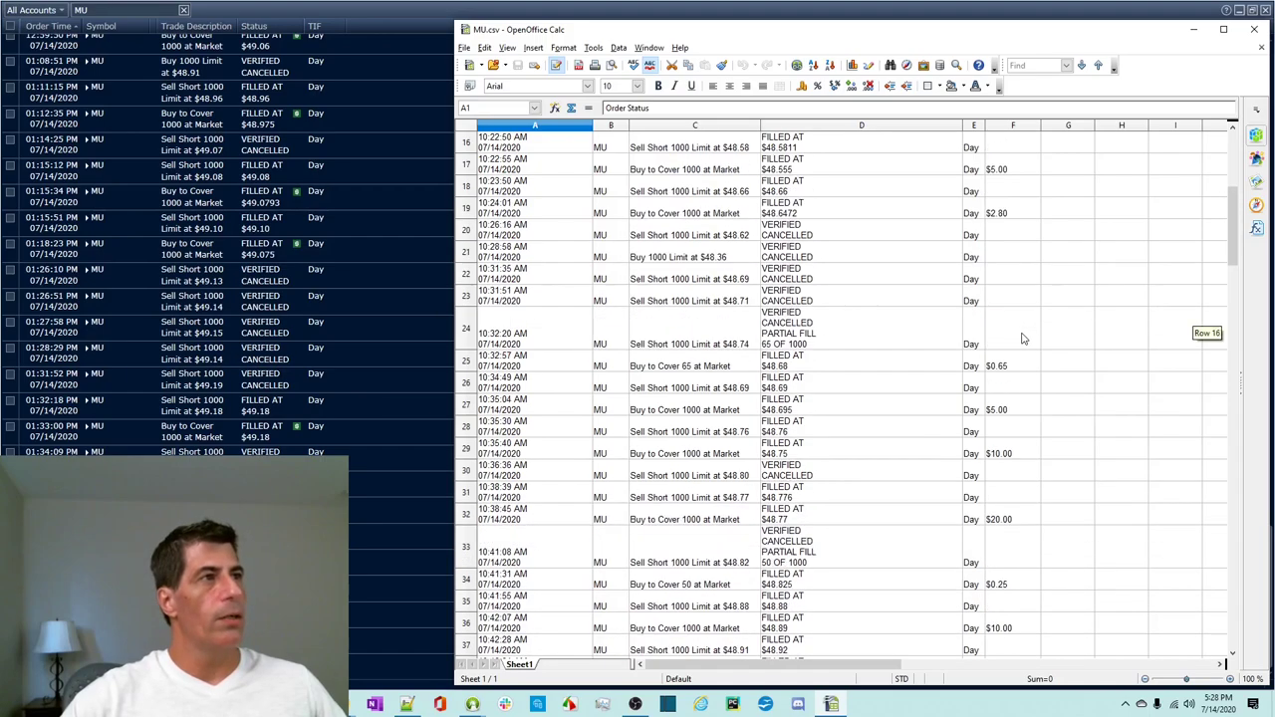
pyautogui.scroll(5, 1021, 338)
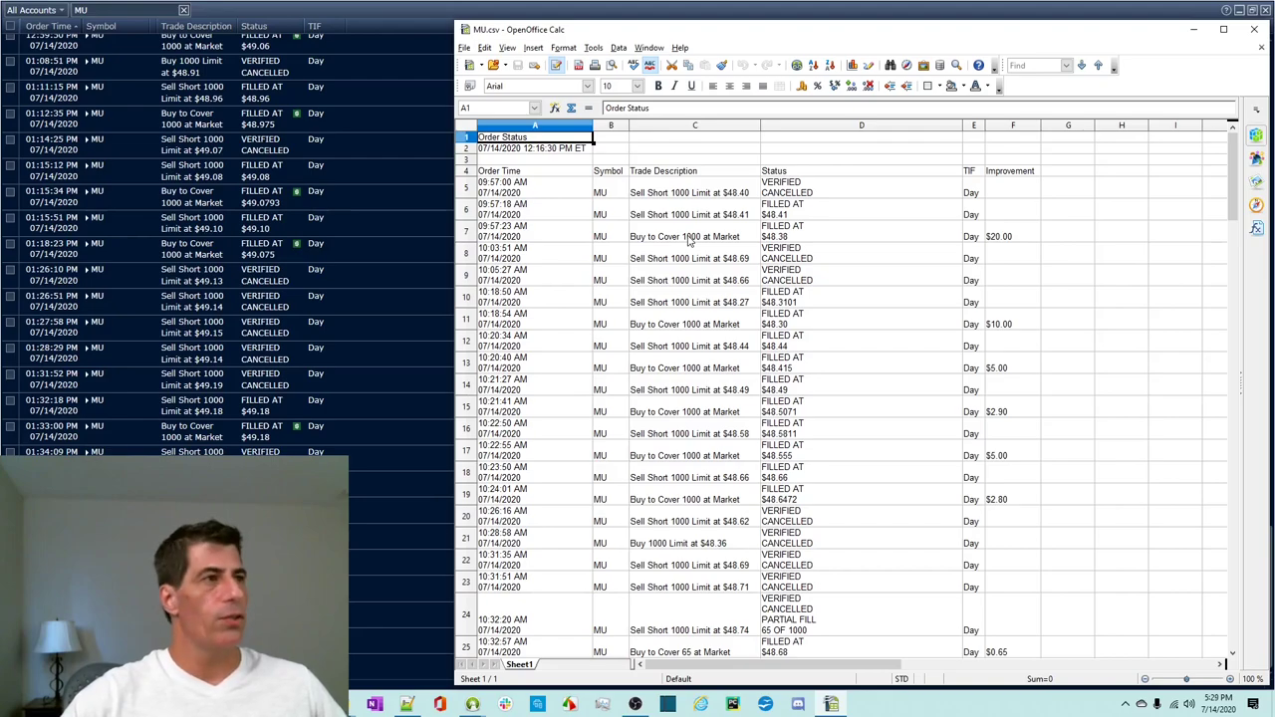
# - Examine the Improvement values from the first buy-to-cover order in F7 down through the order rows to the end of the sheet
pyautogui.click(1011, 237)
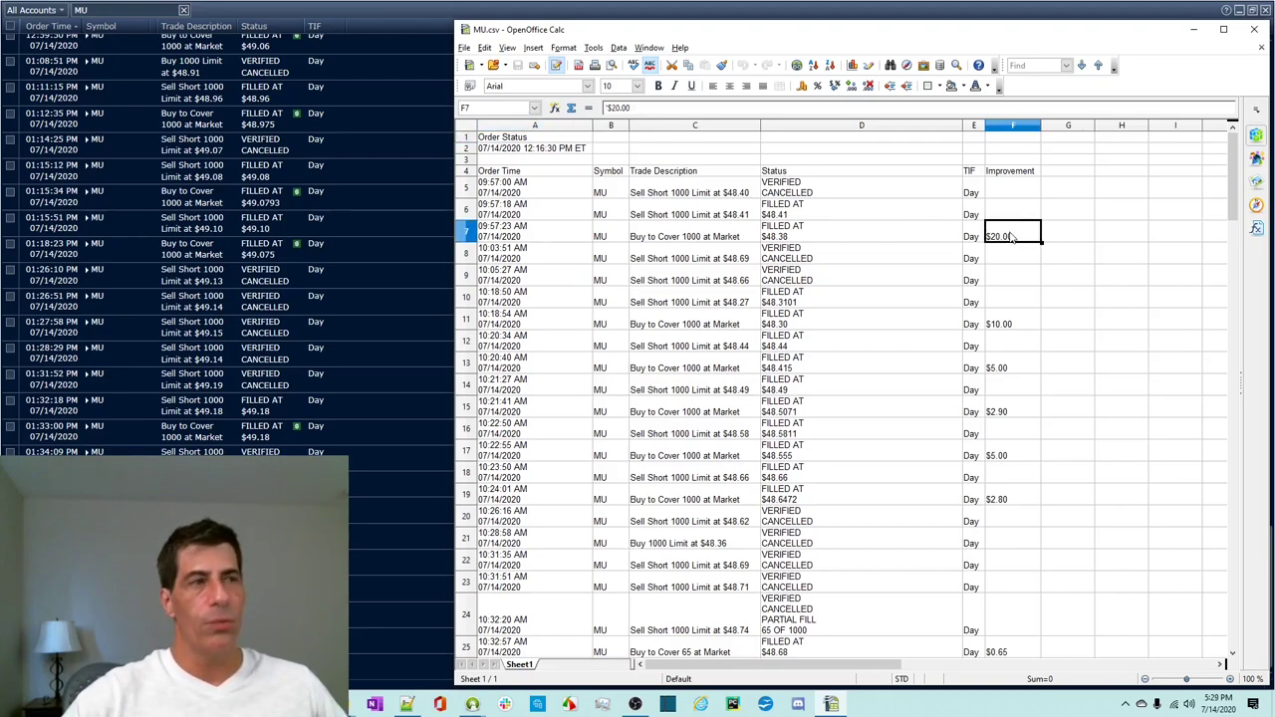
pyautogui.scroll(-4, 1020, 426)
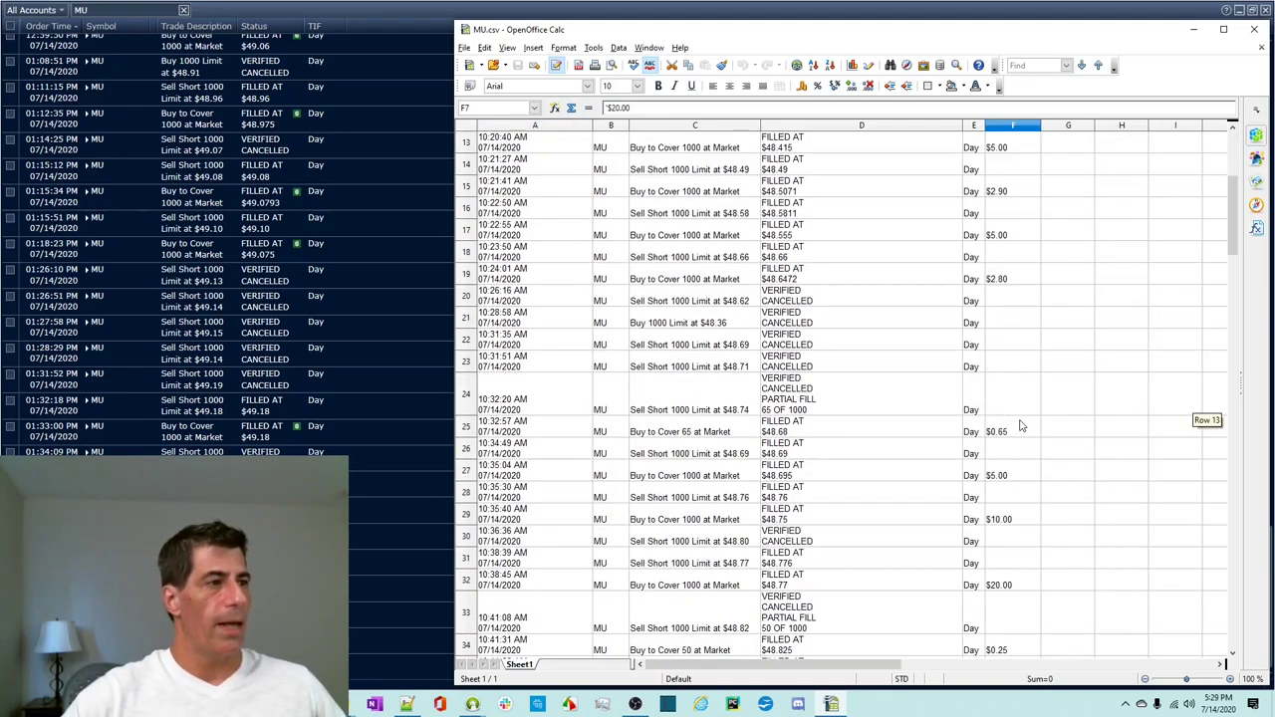
pyautogui.scroll(1, 1060, 391)
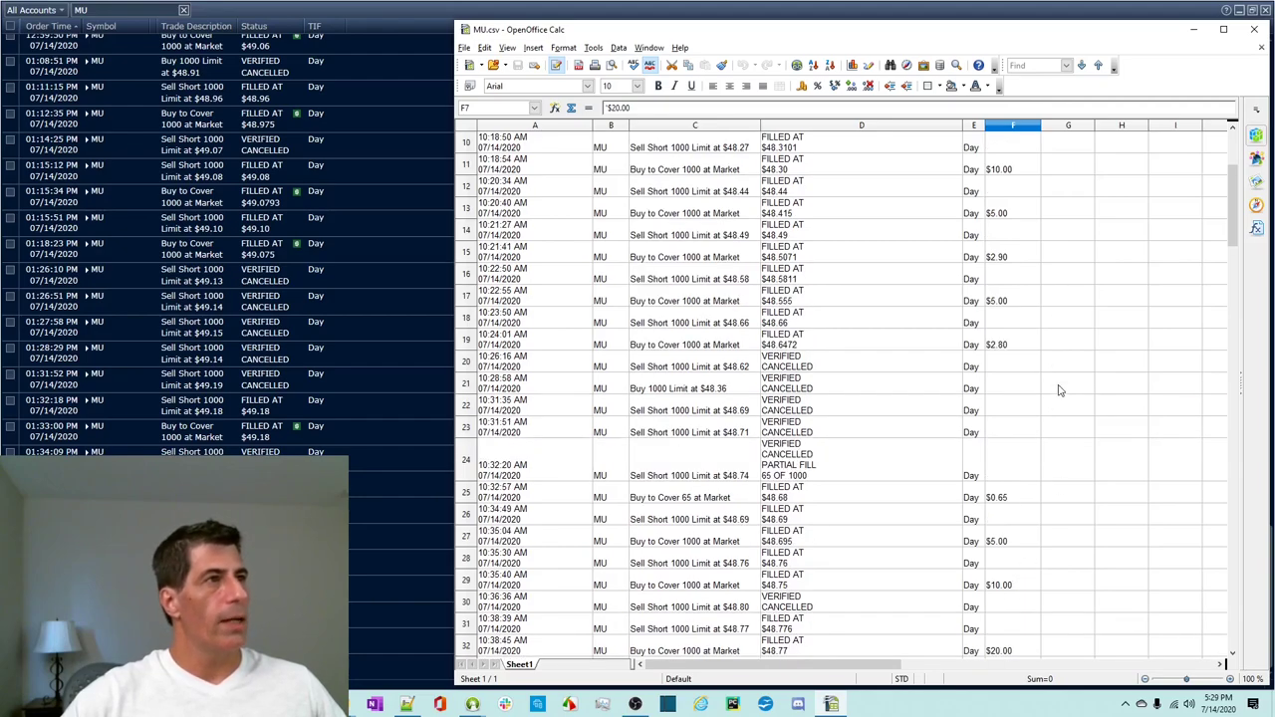
pyautogui.scroll(2, 1060, 389)
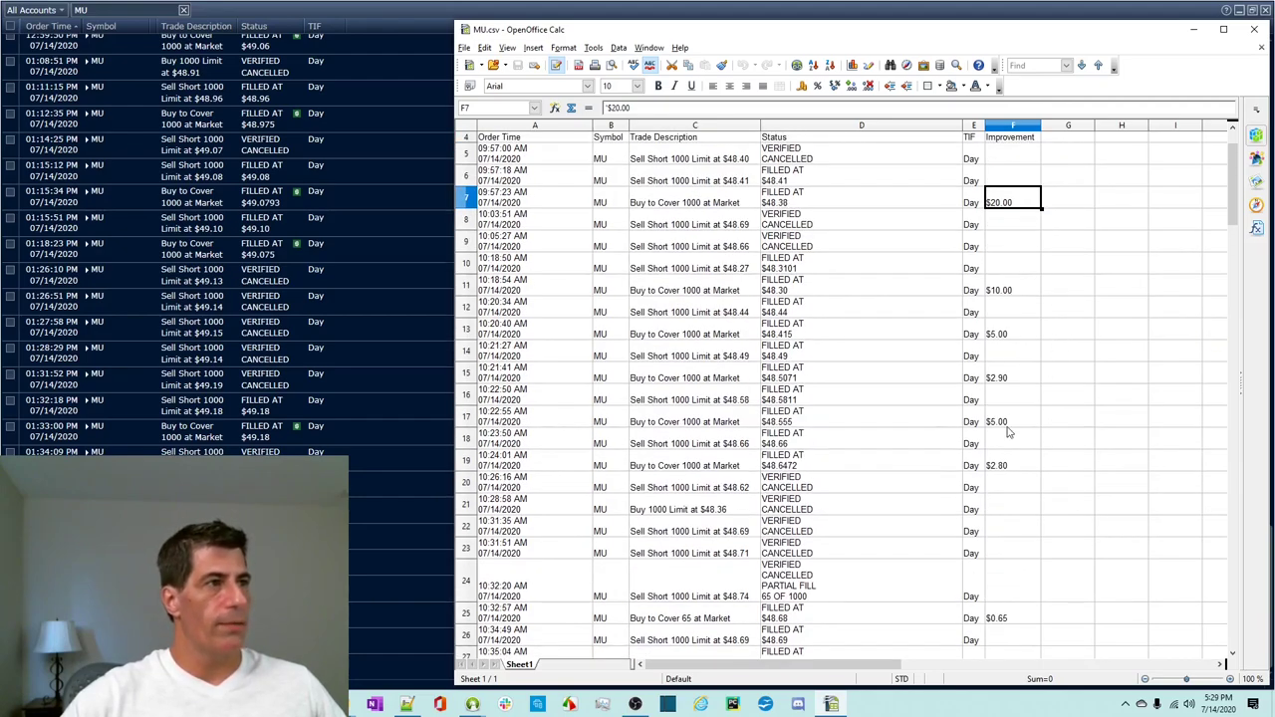
pyautogui.scroll(-10, 1014, 460)
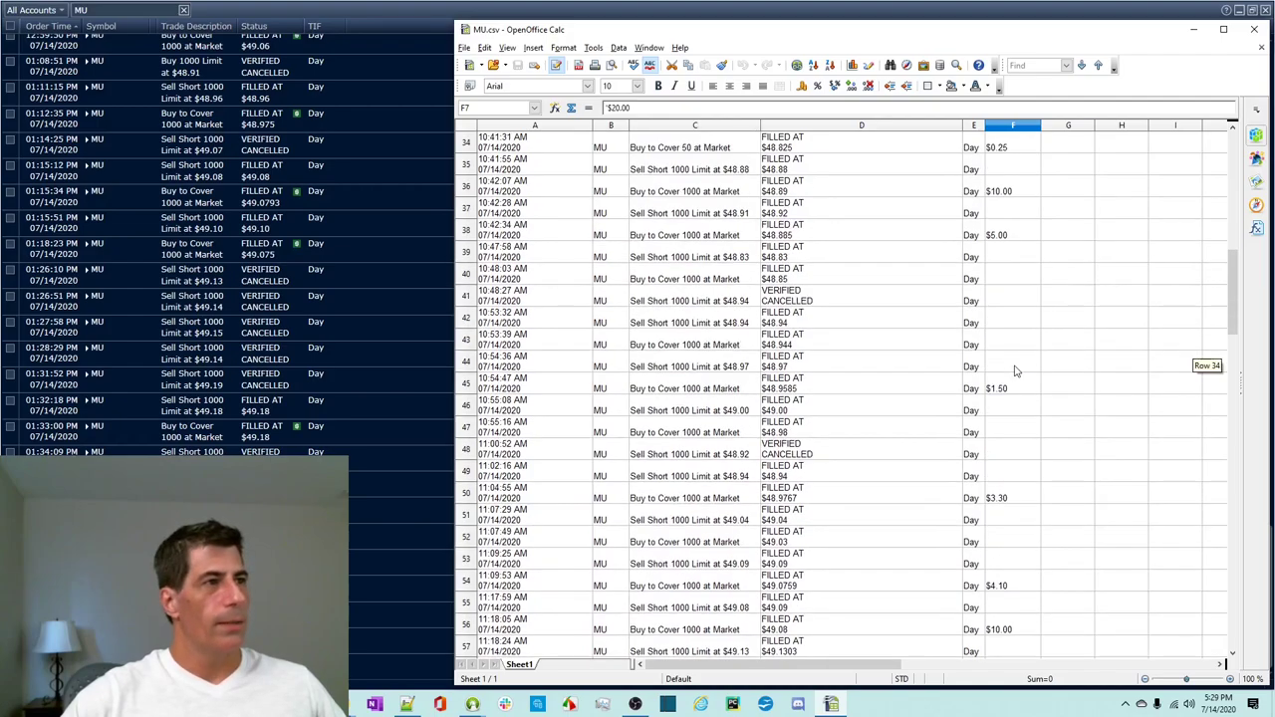
pyautogui.scroll(-5, 1014, 371)
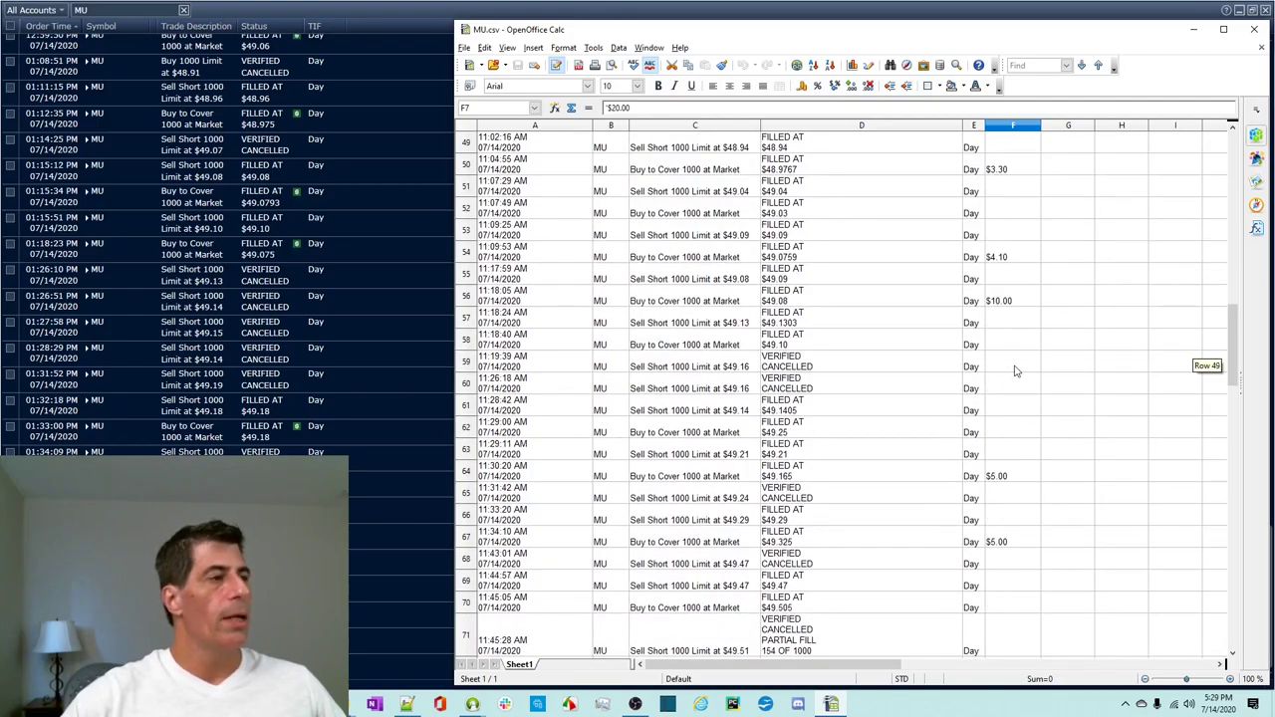
pyautogui.scroll(-5, 1014, 370)
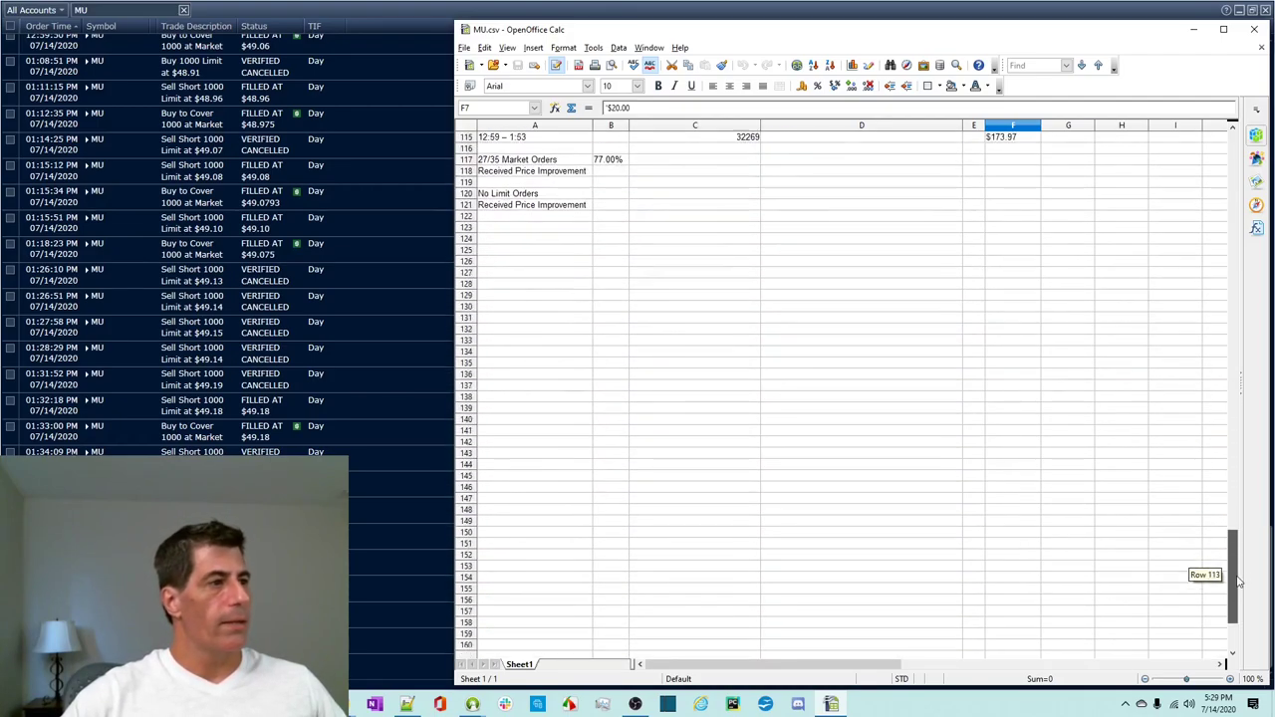
# - Review the summary rows below the orders, checking C115, the improvement total in F115 and the share of market orders with price improvement
pyautogui.moveTo(1239, 582); pyautogui.dragTo(1235, 505)
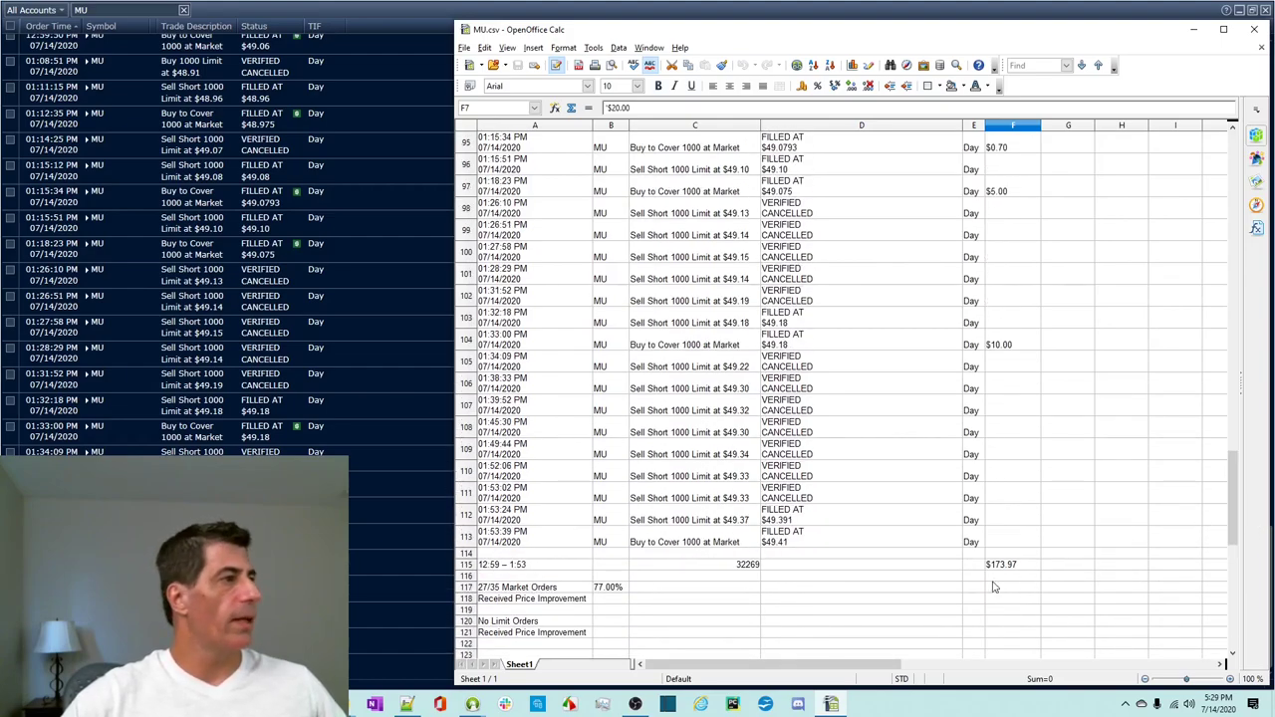
pyautogui.click(754, 565)
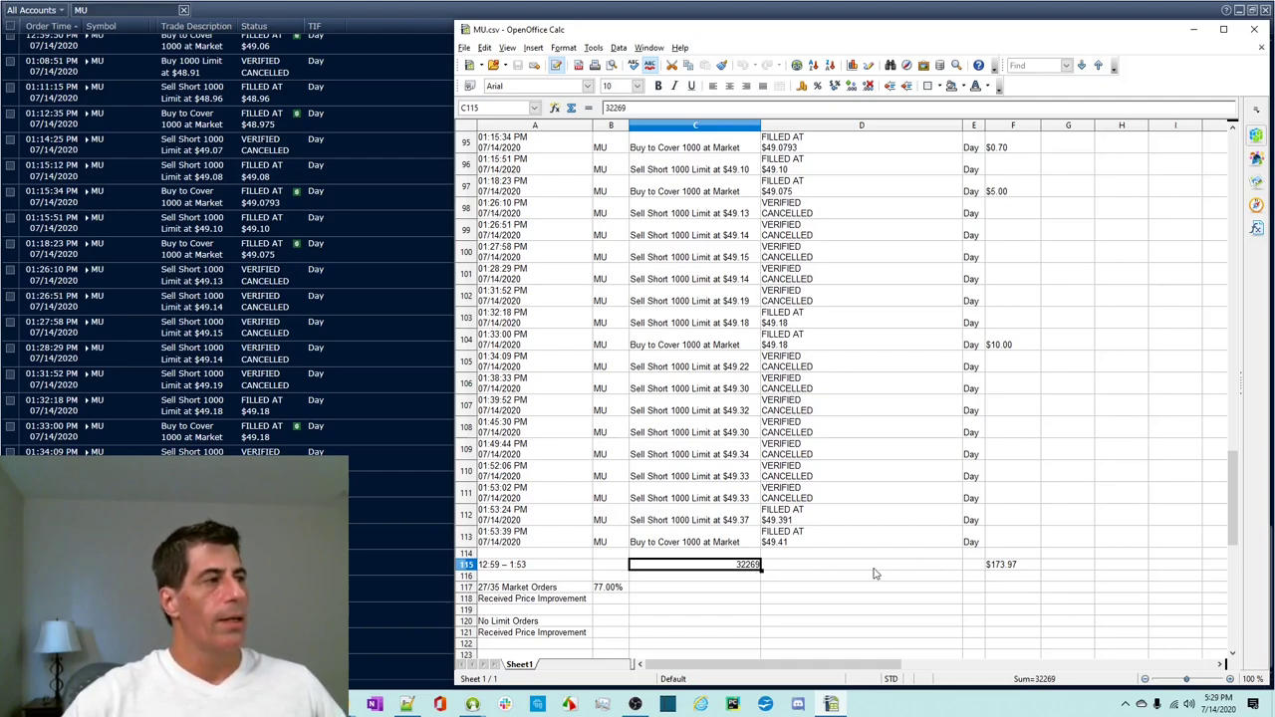
pyautogui.click(1017, 568)
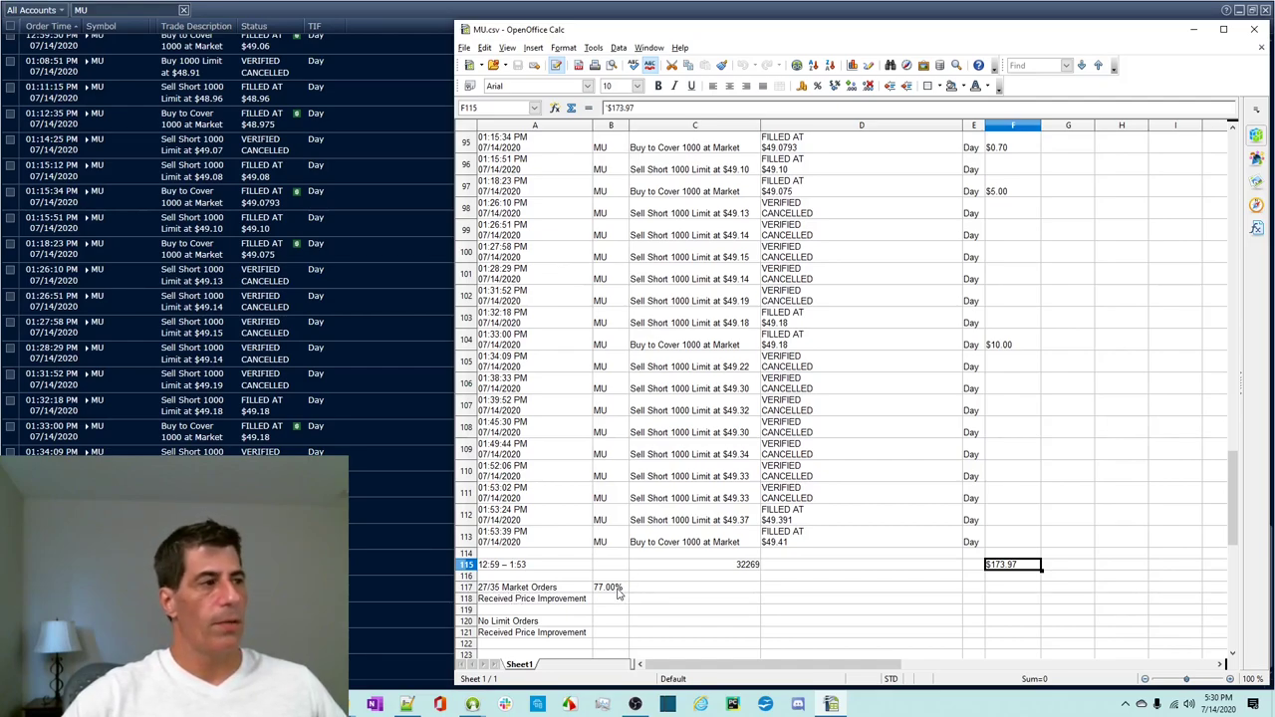
pyautogui.scroll(1, 685, 566)
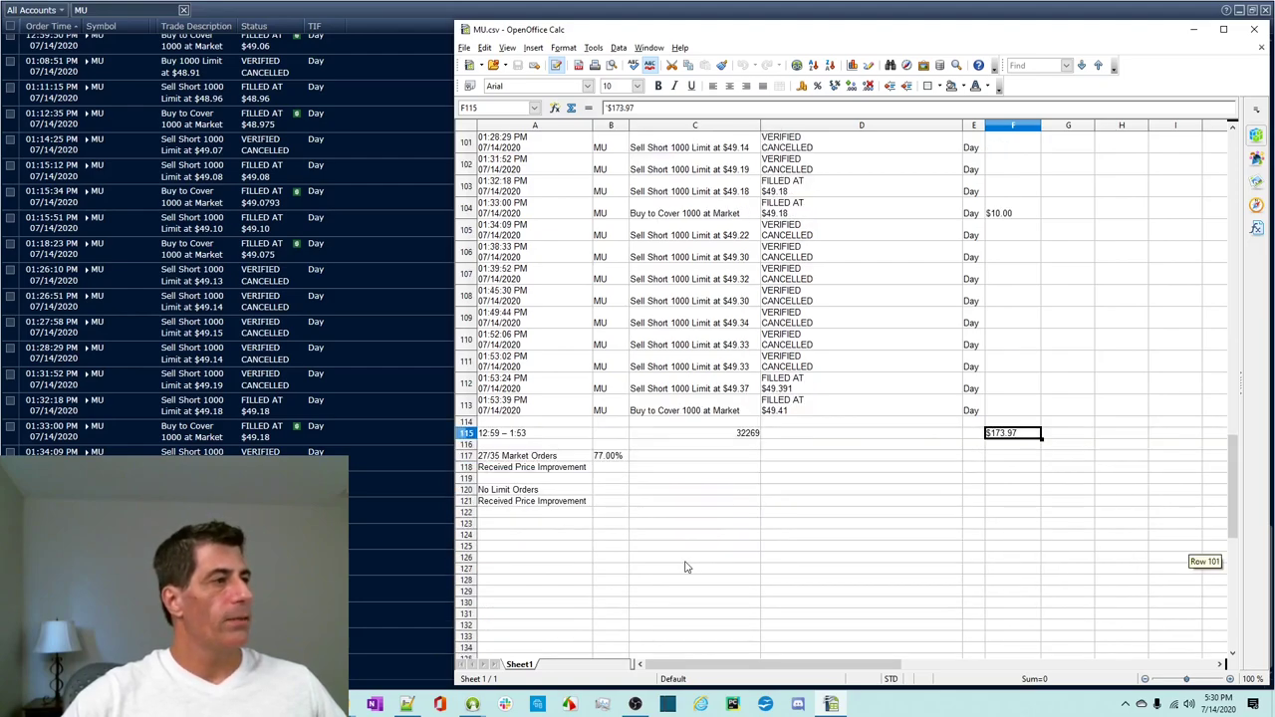
pyautogui.scroll(-2, 685, 566)
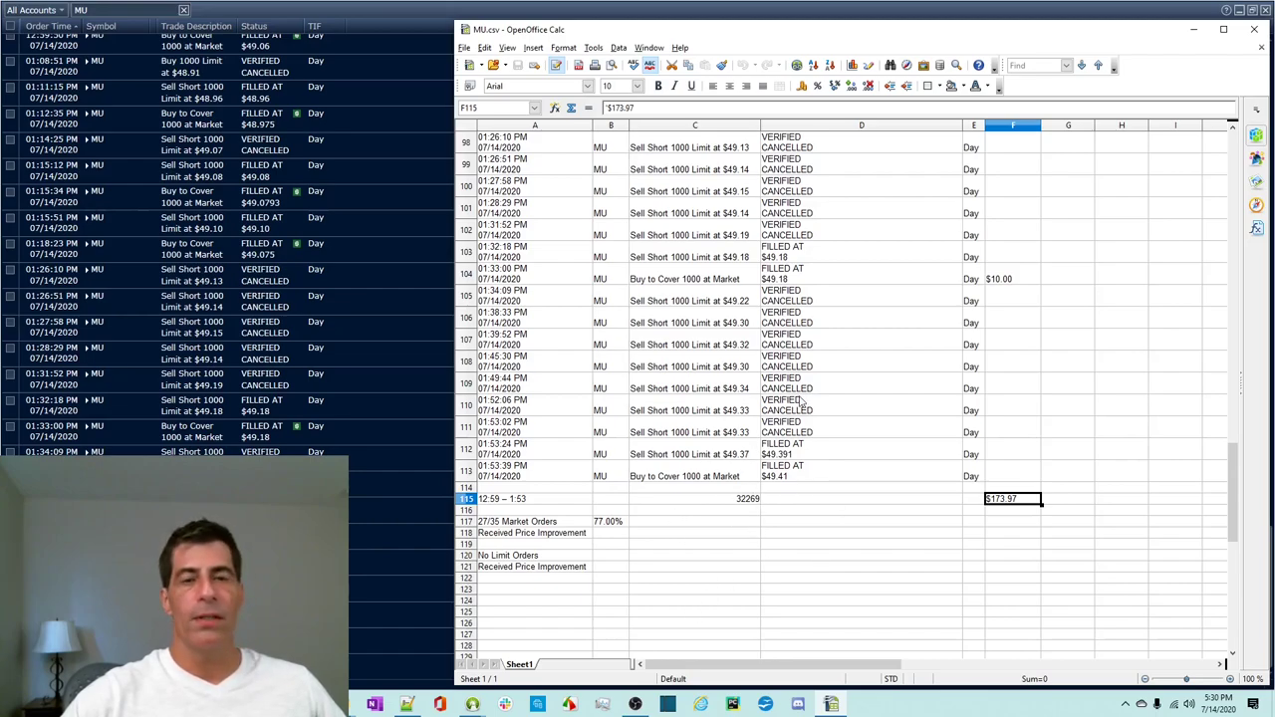
# - Enter .005 in cell D118, on the Received Price Improvement row, and reselect that cell
pyautogui.click(839, 538)
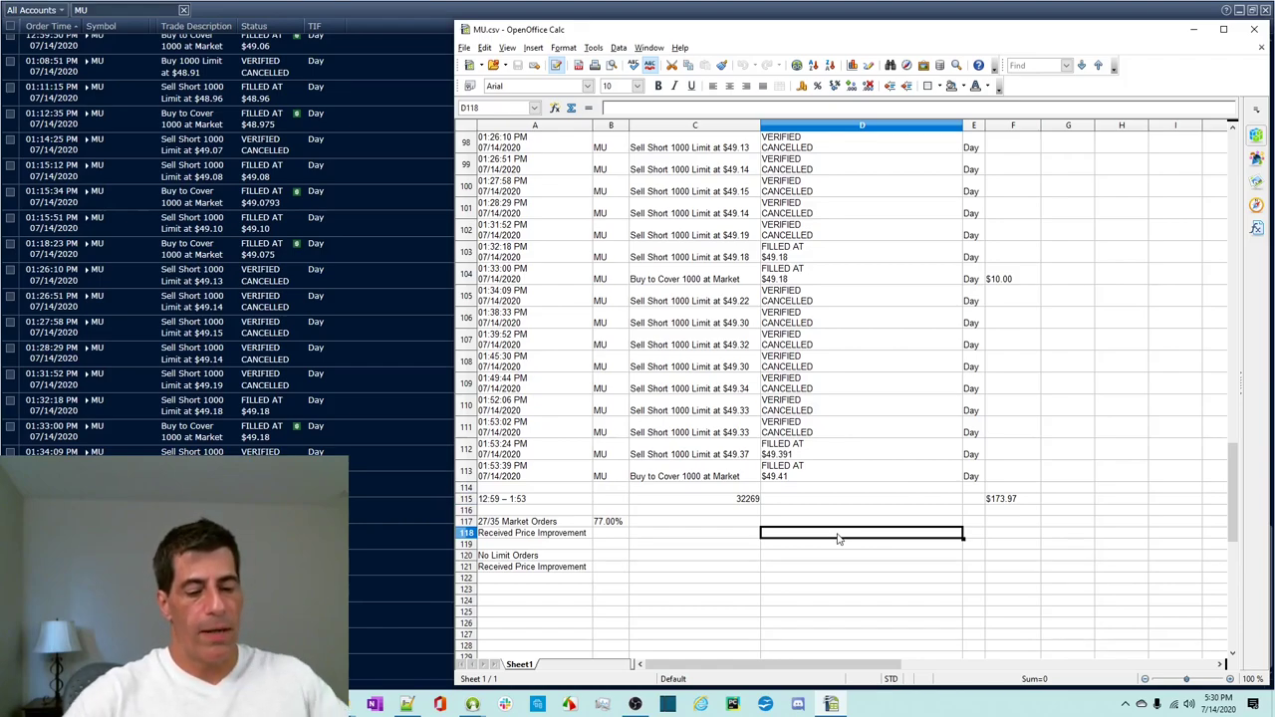
pyautogui.write('005')
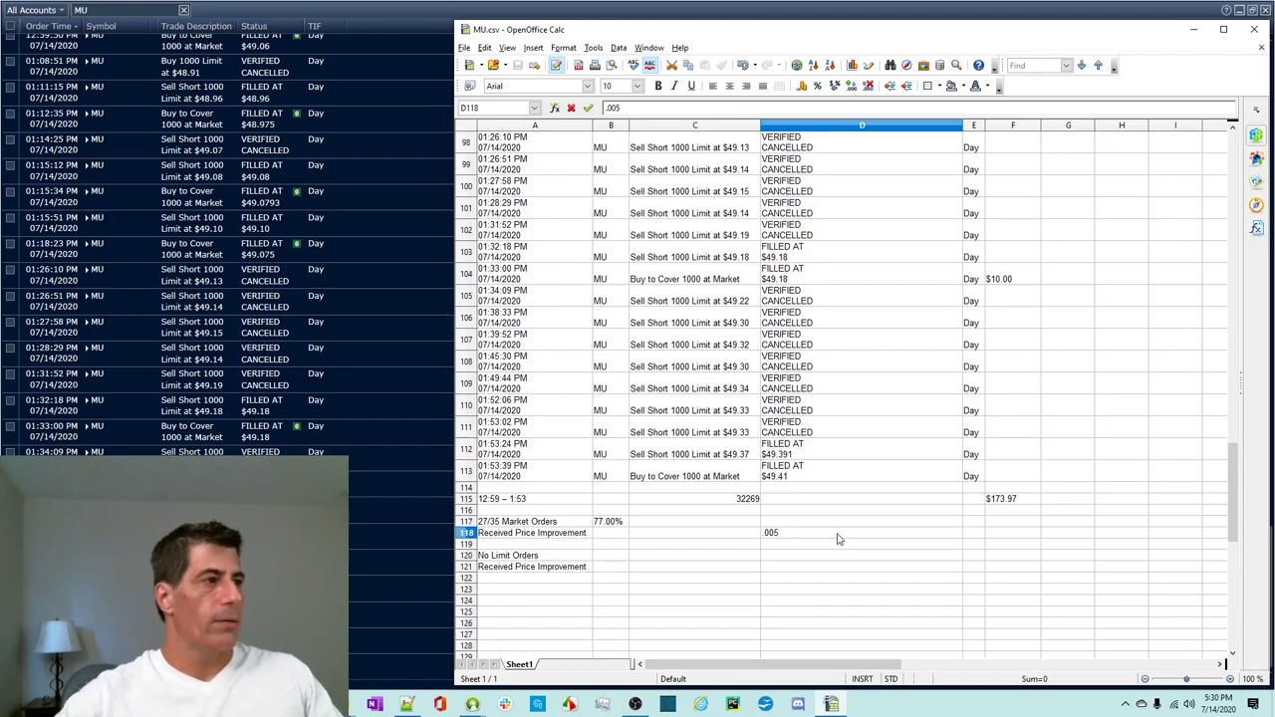
pyautogui.press('Return')
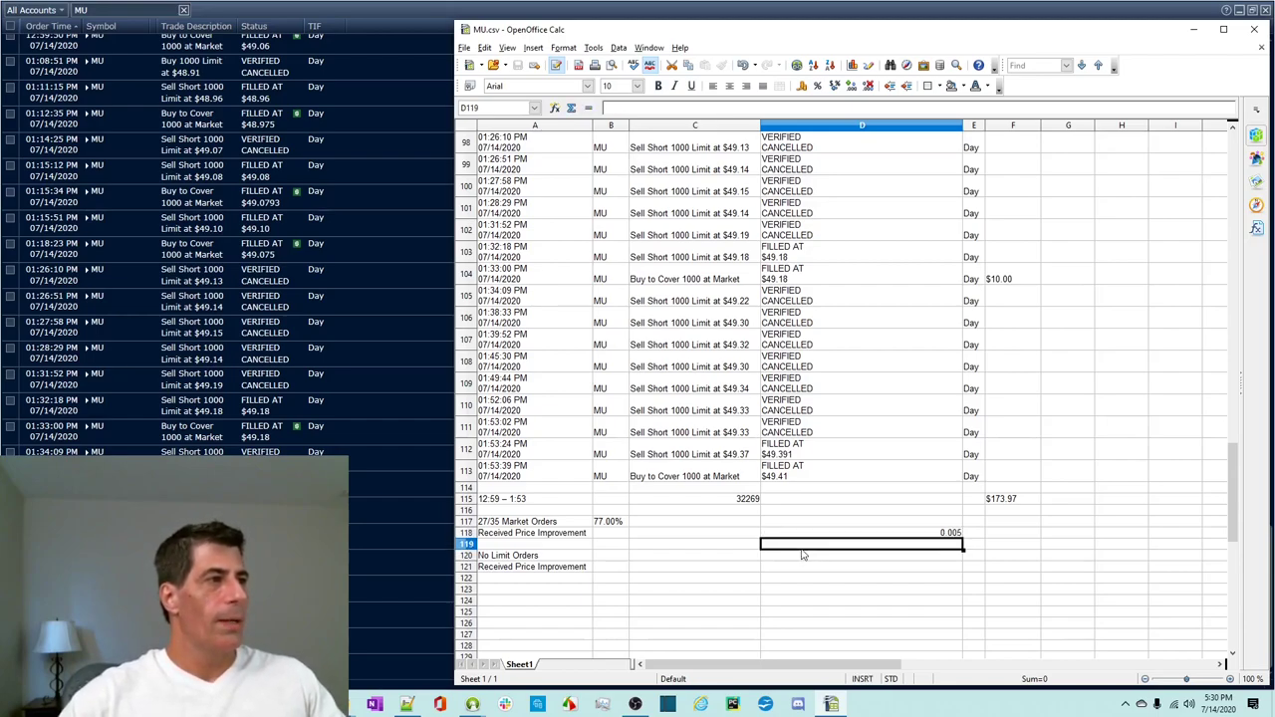
pyautogui.click(937, 534)
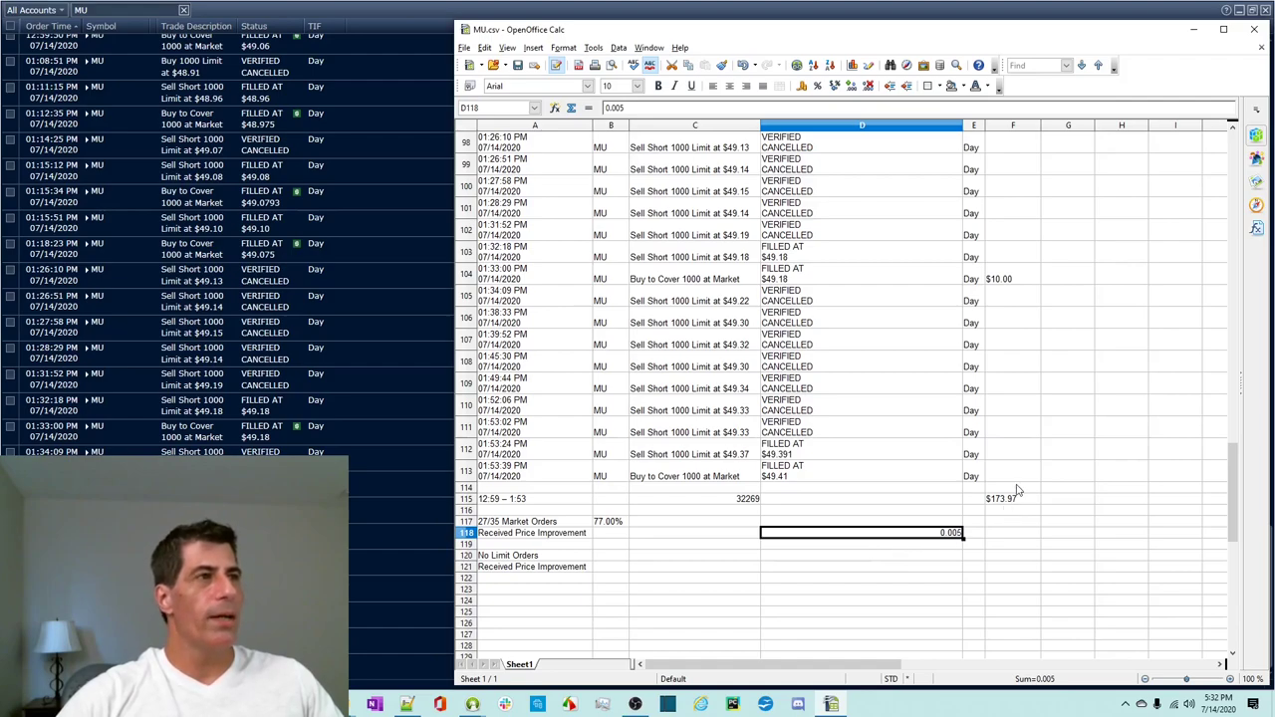
# - Check individual Improvement values in F104, F32, F36 and F38, and return to the value in D118 for comparison
pyautogui.moveTo(1232, 466); pyautogui.dragTo(1232, 438)
pyautogui.click(1014, 544)
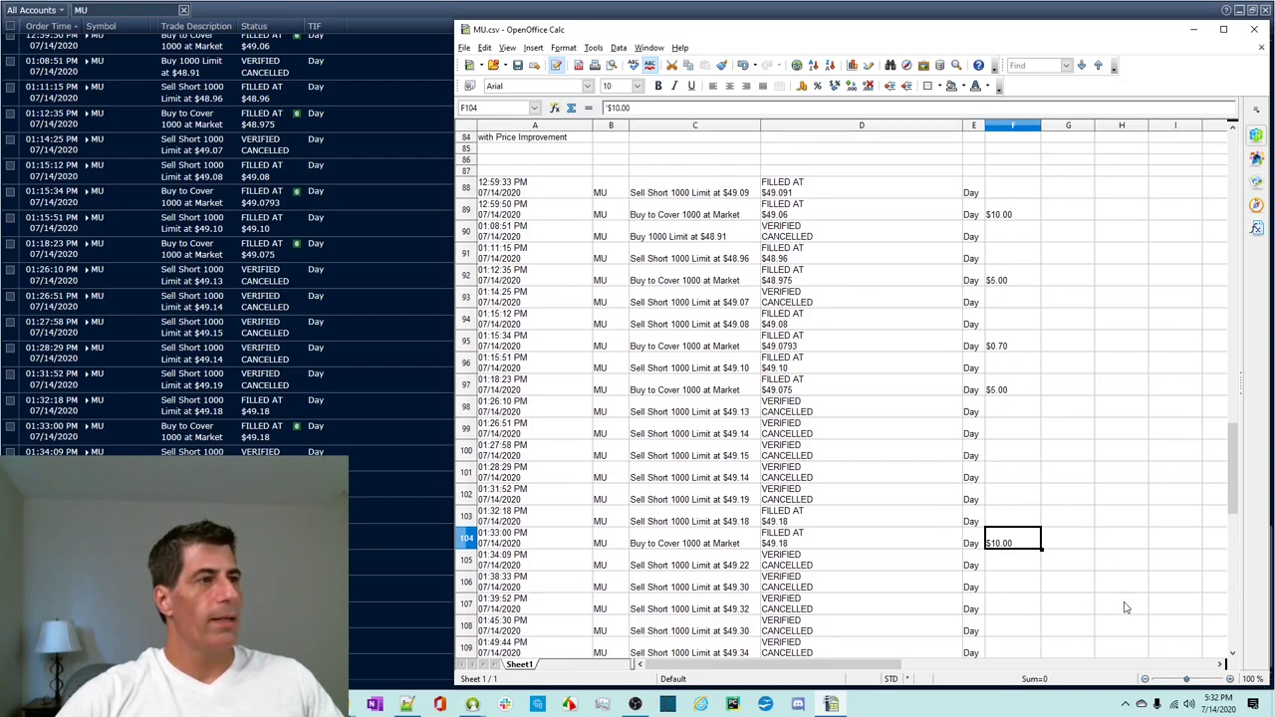
pyautogui.moveTo(1232, 469); pyautogui.dragTo(1232, 430)
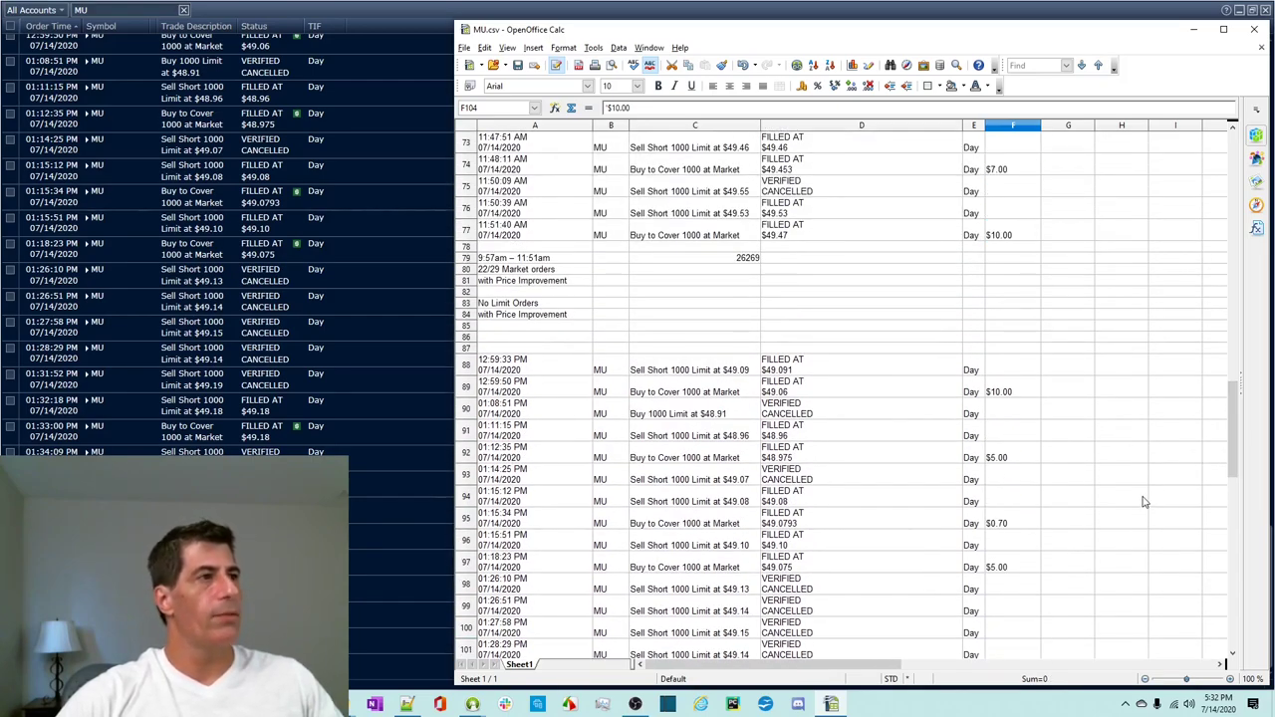
pyautogui.scroll(2, 1146, 498)
pyautogui.scroll(13, 1146, 498)
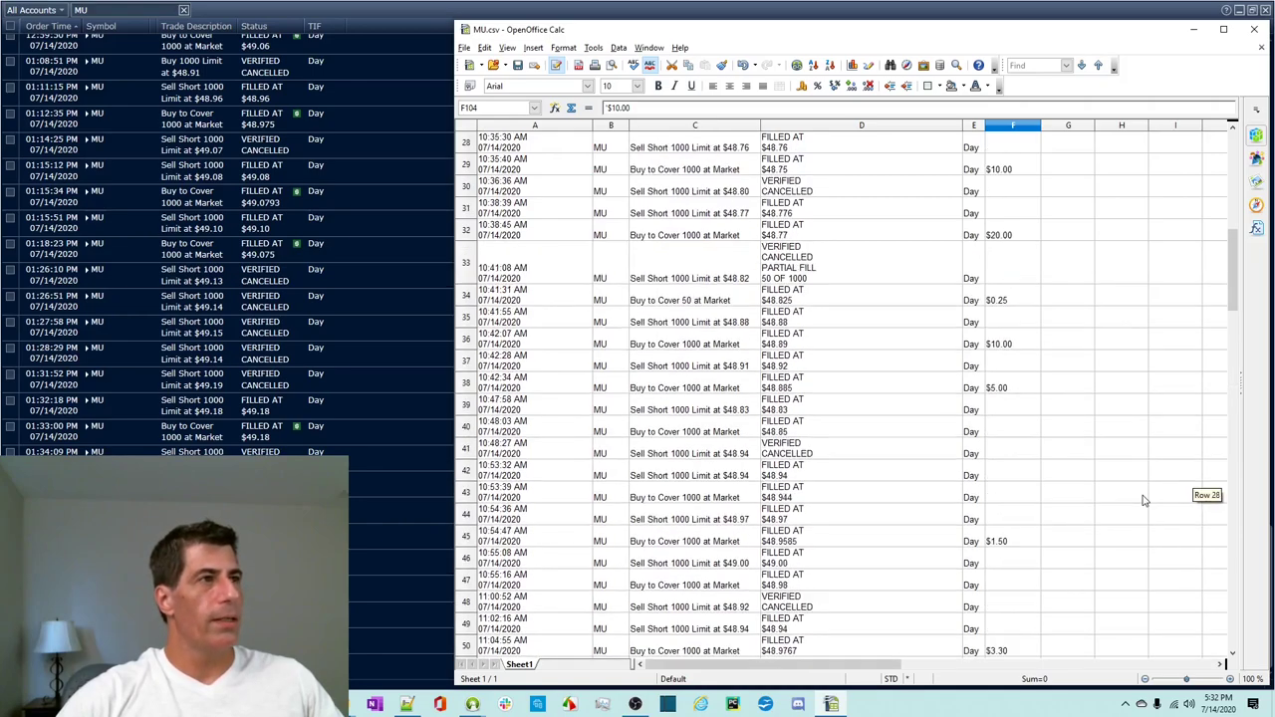
pyautogui.click(1022, 235)
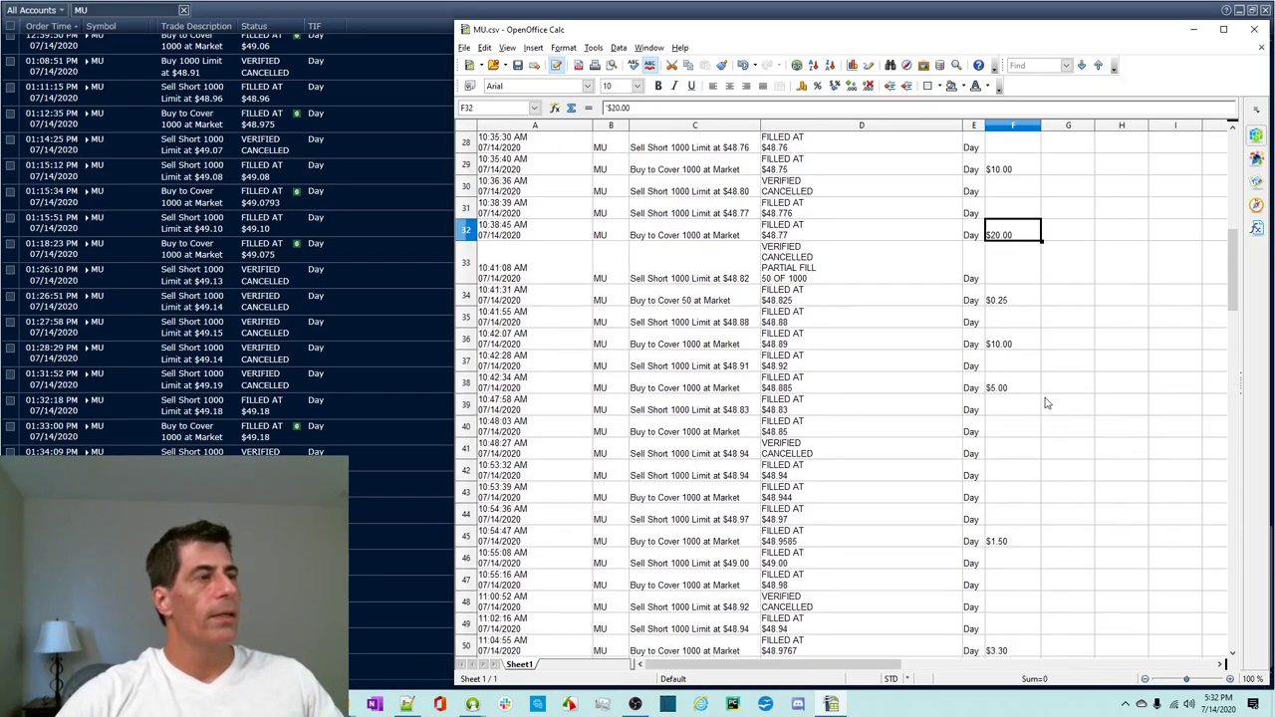
pyautogui.click(1023, 346)
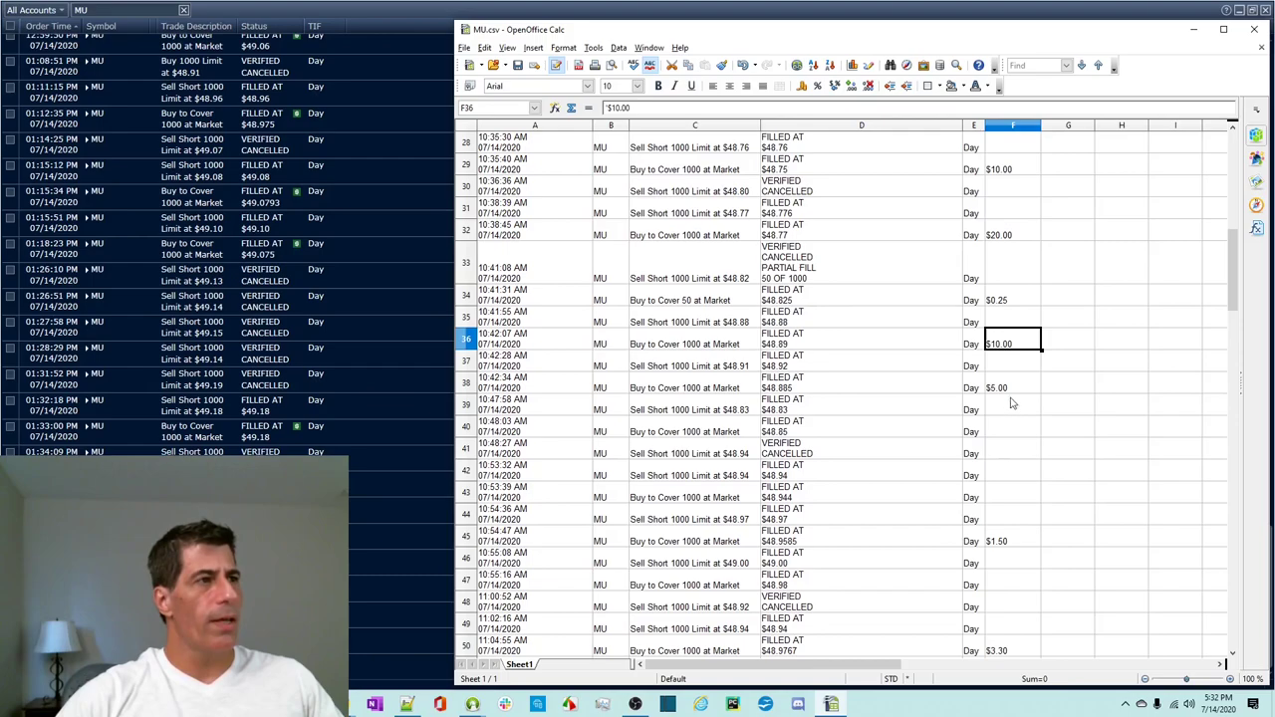
pyautogui.click(1019, 391)
pyautogui.scroll(-20, 1066, 513)
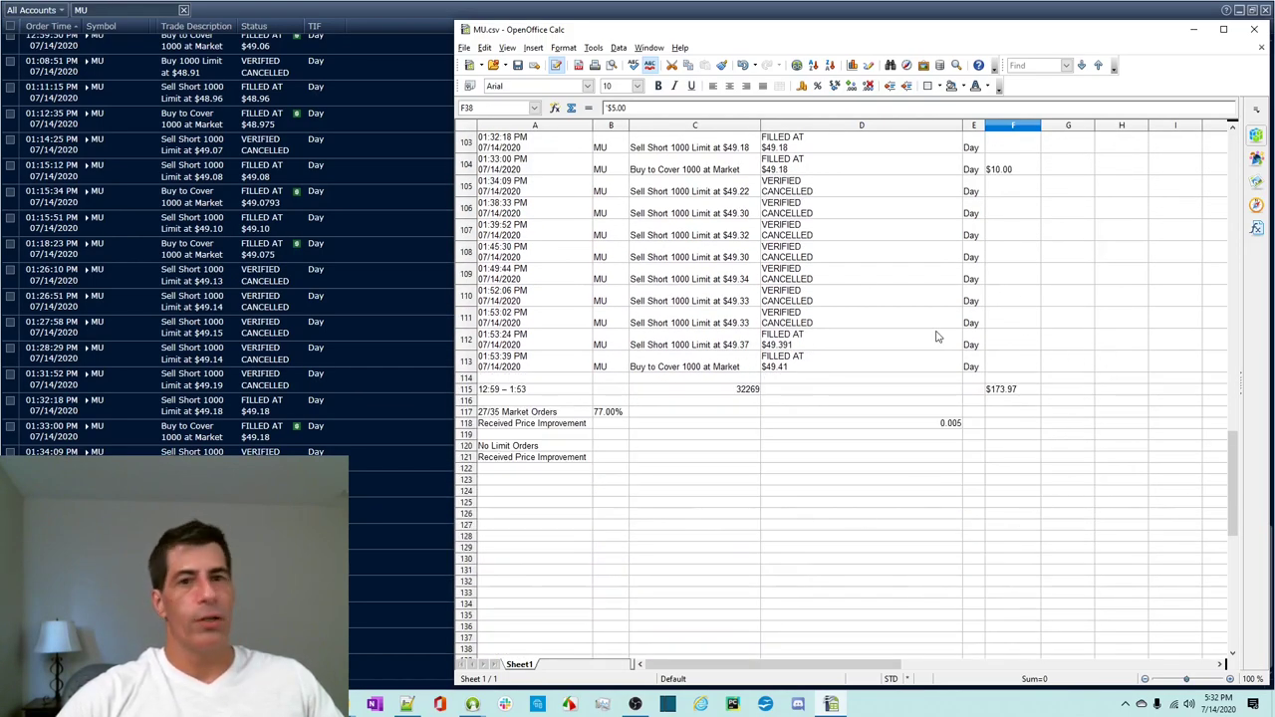
pyautogui.click(955, 425)
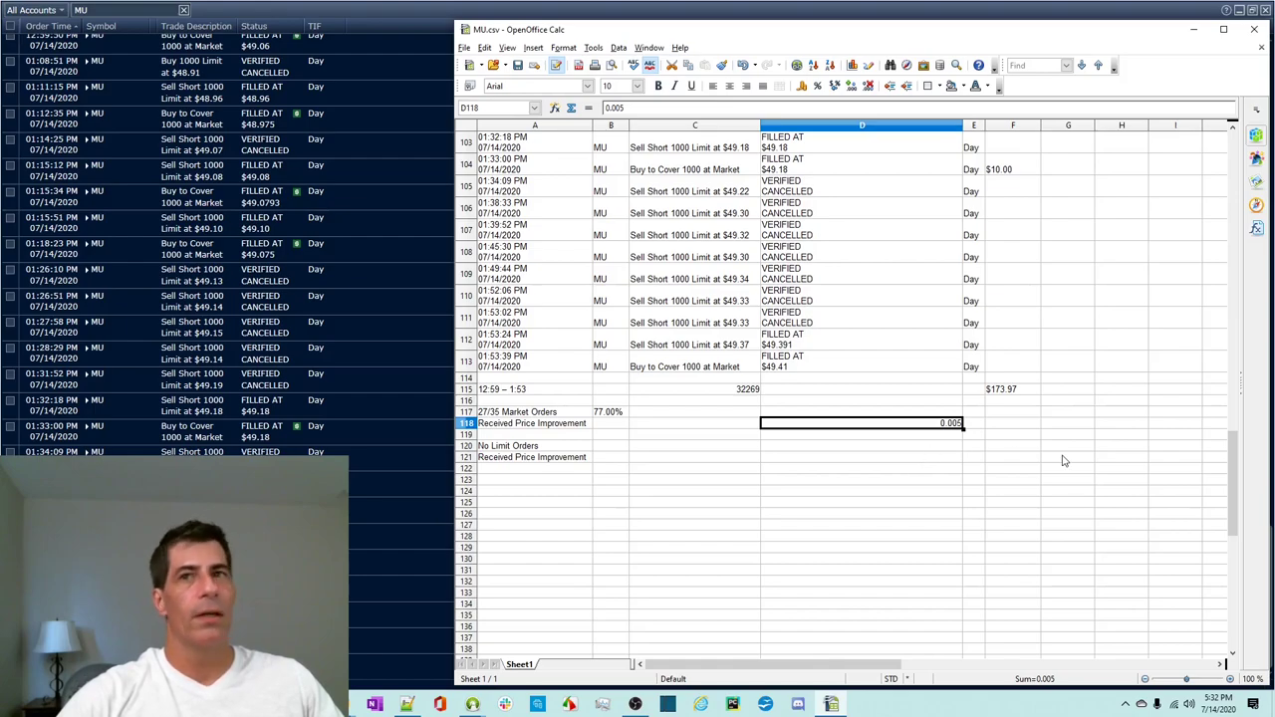
# - Minimize the MU.csv spreadsheet, switch to the Tradervue trades list, and reposition its window over the orders list
pyautogui.click(1195, 29)
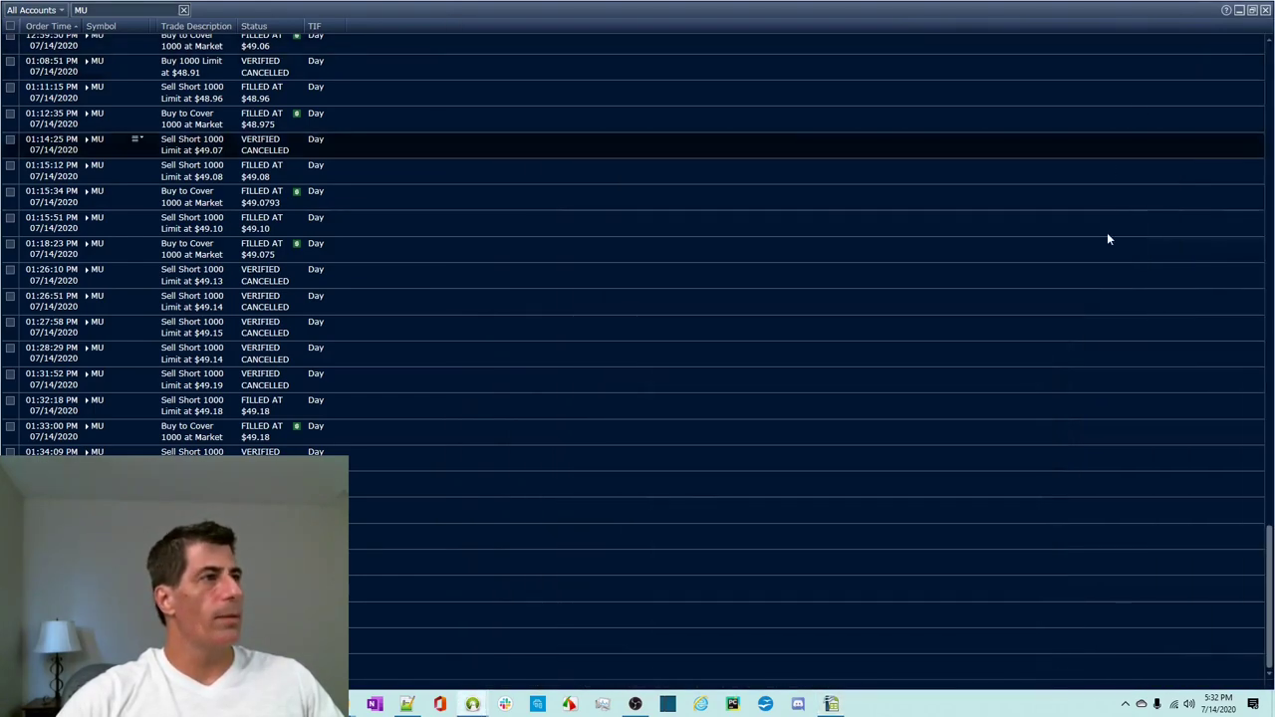
pyautogui.click(472, 705)
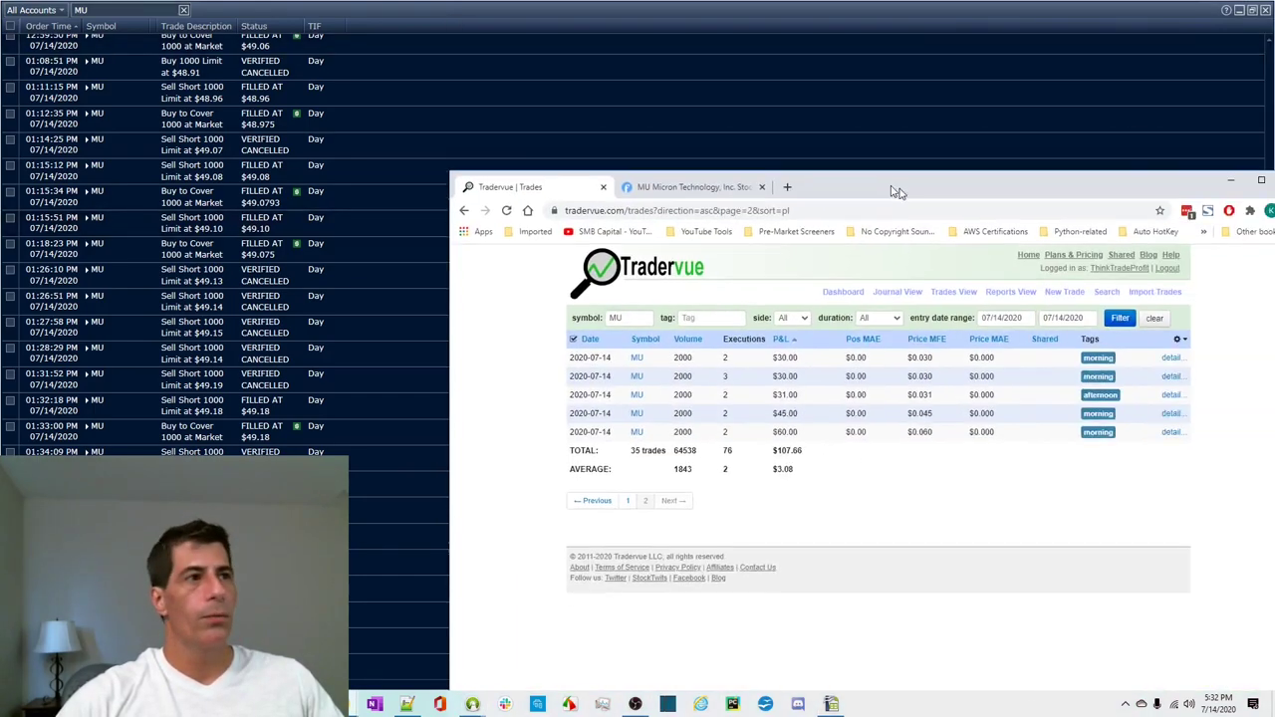
pyautogui.moveTo(900, 189); pyautogui.dragTo(826, 130)
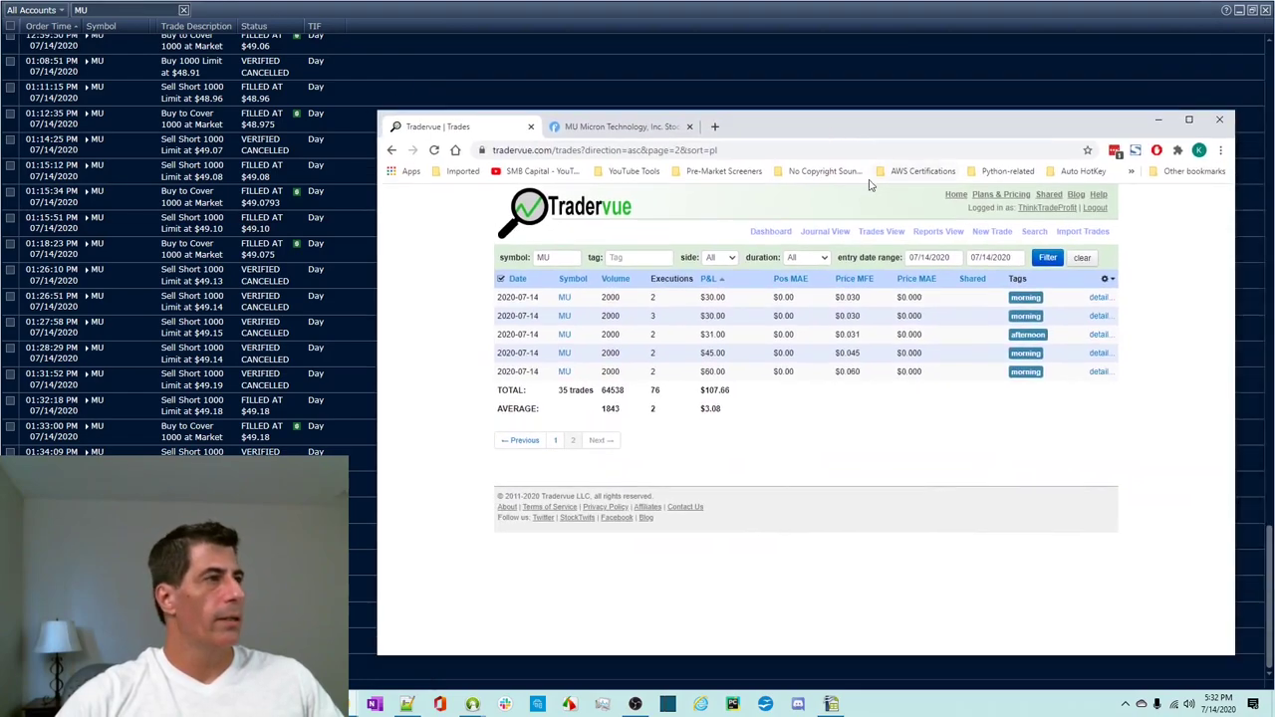
# - Open the journal for Jul 14, 2020 and review its market overview, MU and SPY charts and notes, returning to the day's summary
pyautogui.click(825, 232)
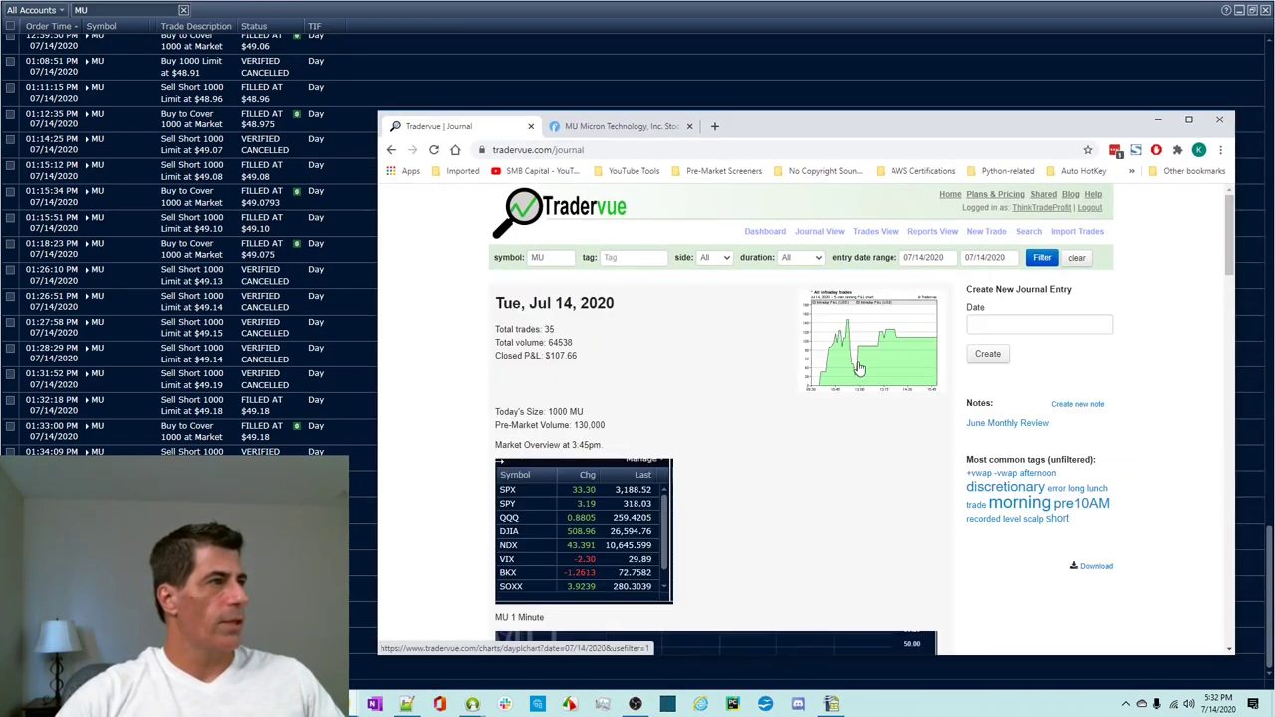
pyautogui.scroll(-3, 822, 426)
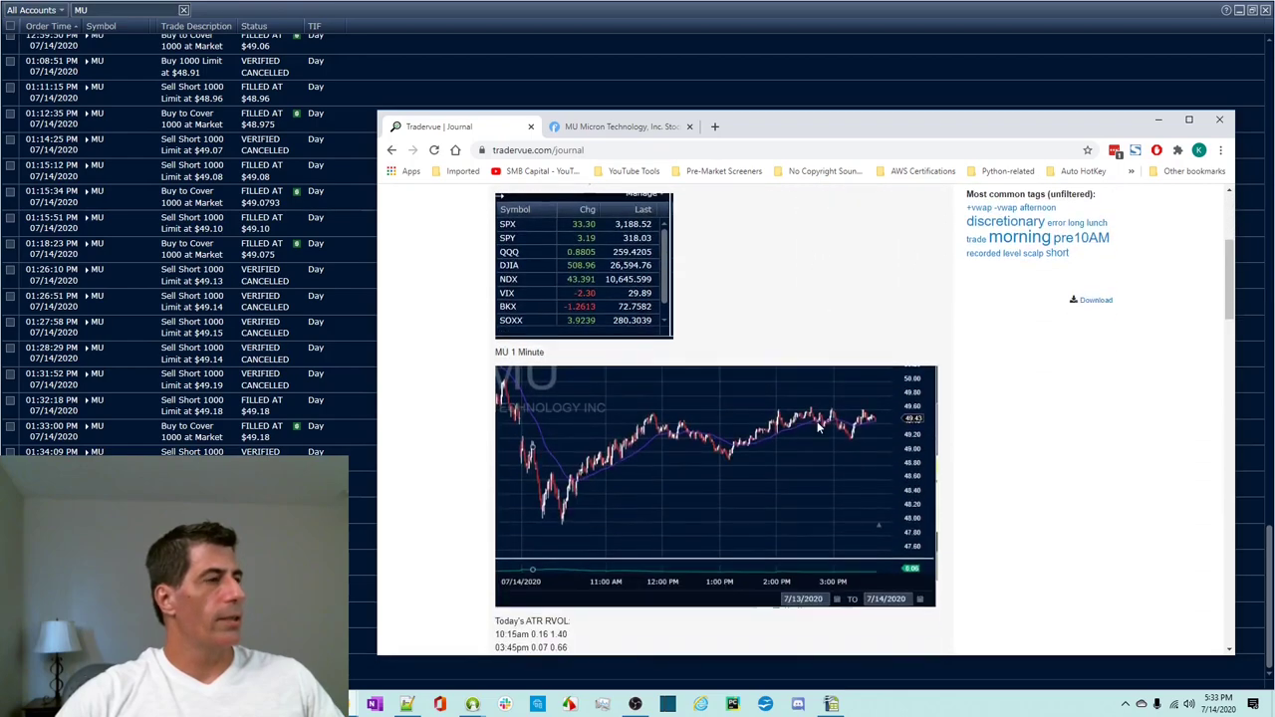
pyautogui.scroll(-3, 822, 427)
pyautogui.scroll(1, 822, 428)
pyautogui.scroll(-4, 821, 428)
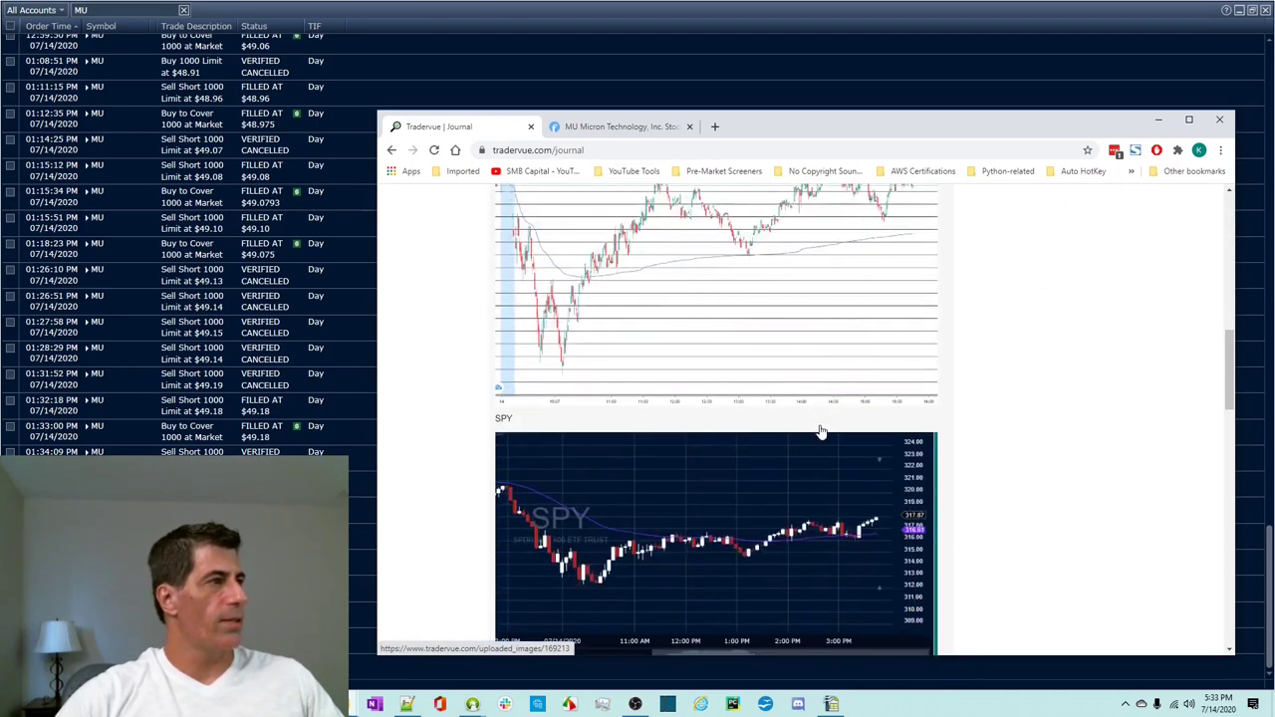
pyautogui.scroll(-2, 821, 430)
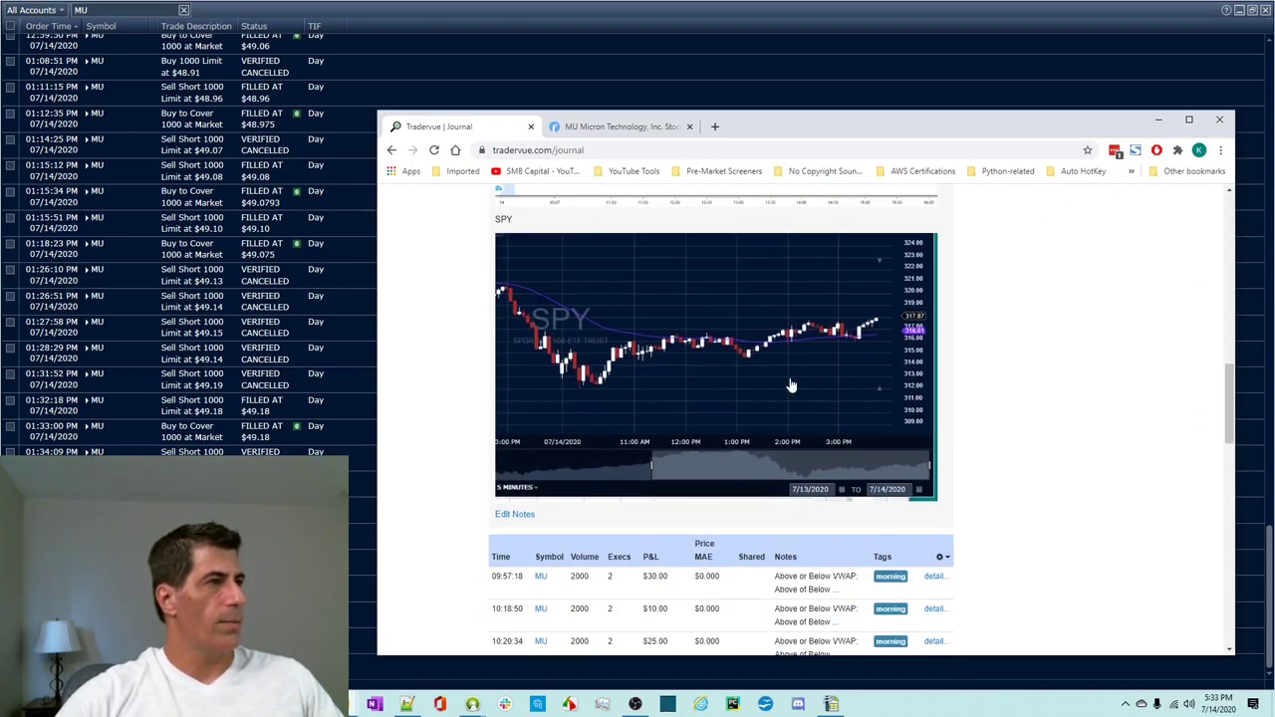
pyautogui.scroll(6, 877, 419)
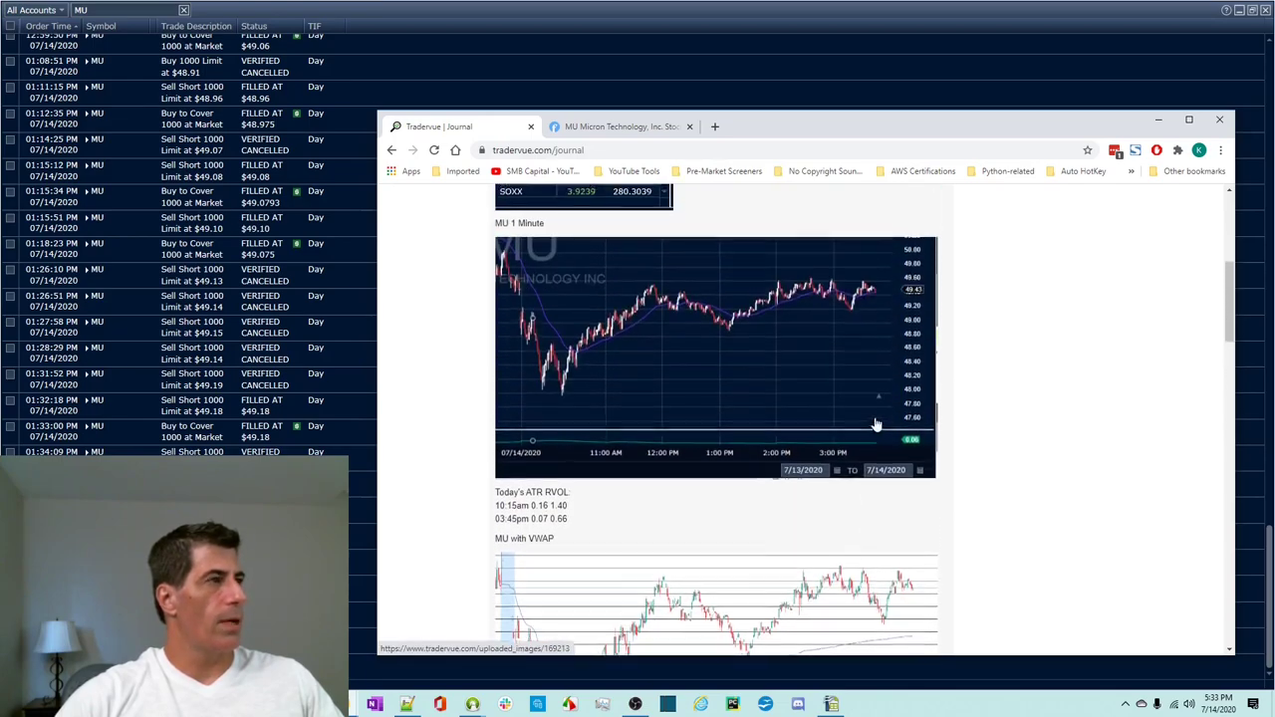
pyautogui.scroll(1, 876, 425)
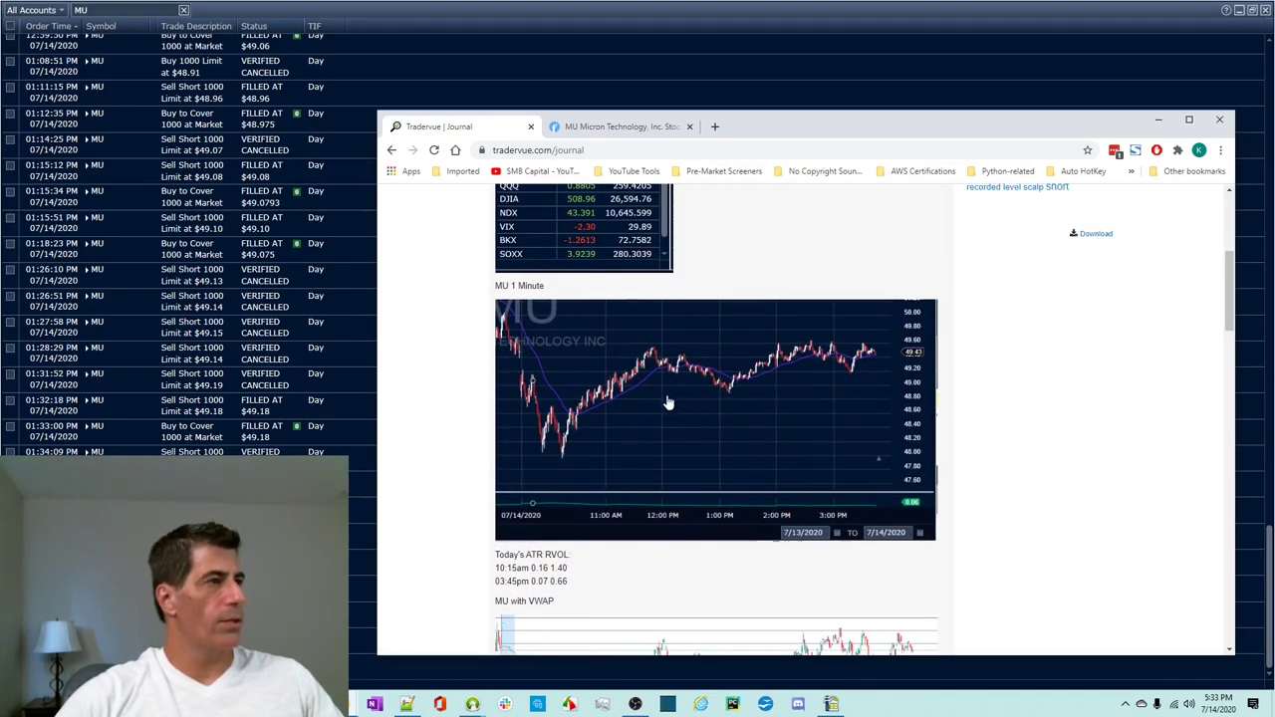
pyautogui.scroll(2, 814, 393)
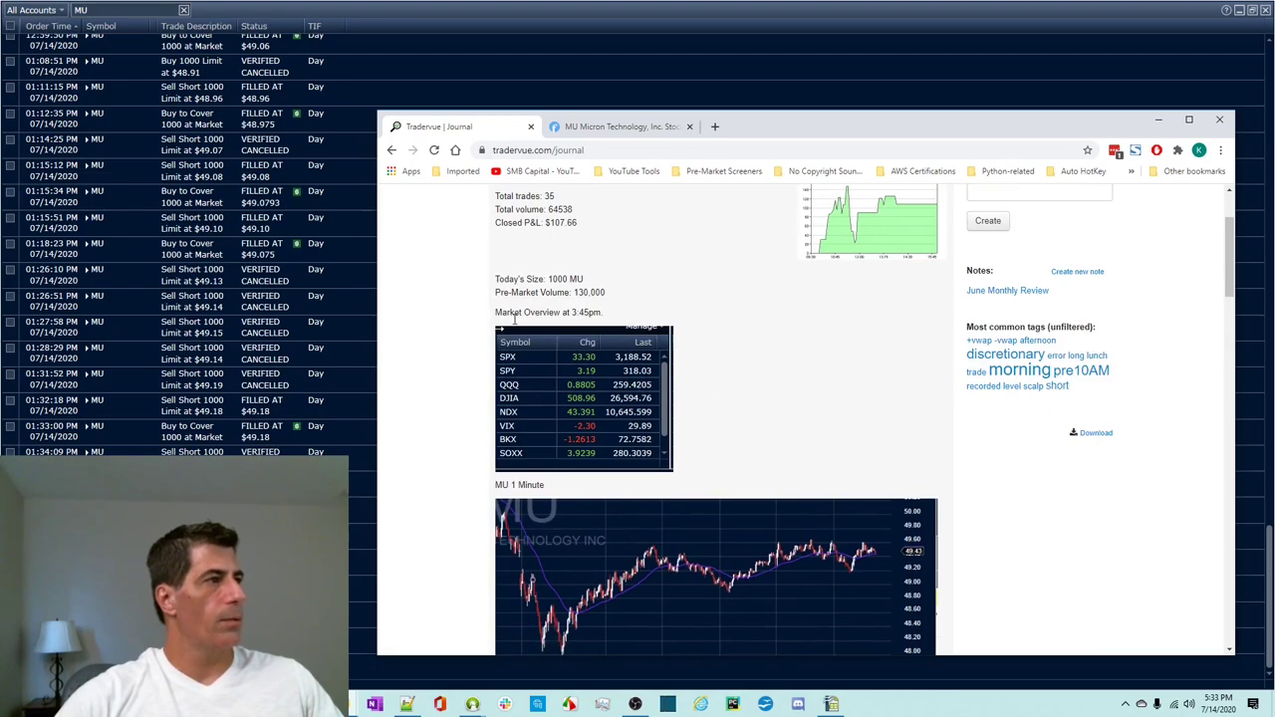
pyautogui.scroll(2, 922, 389)
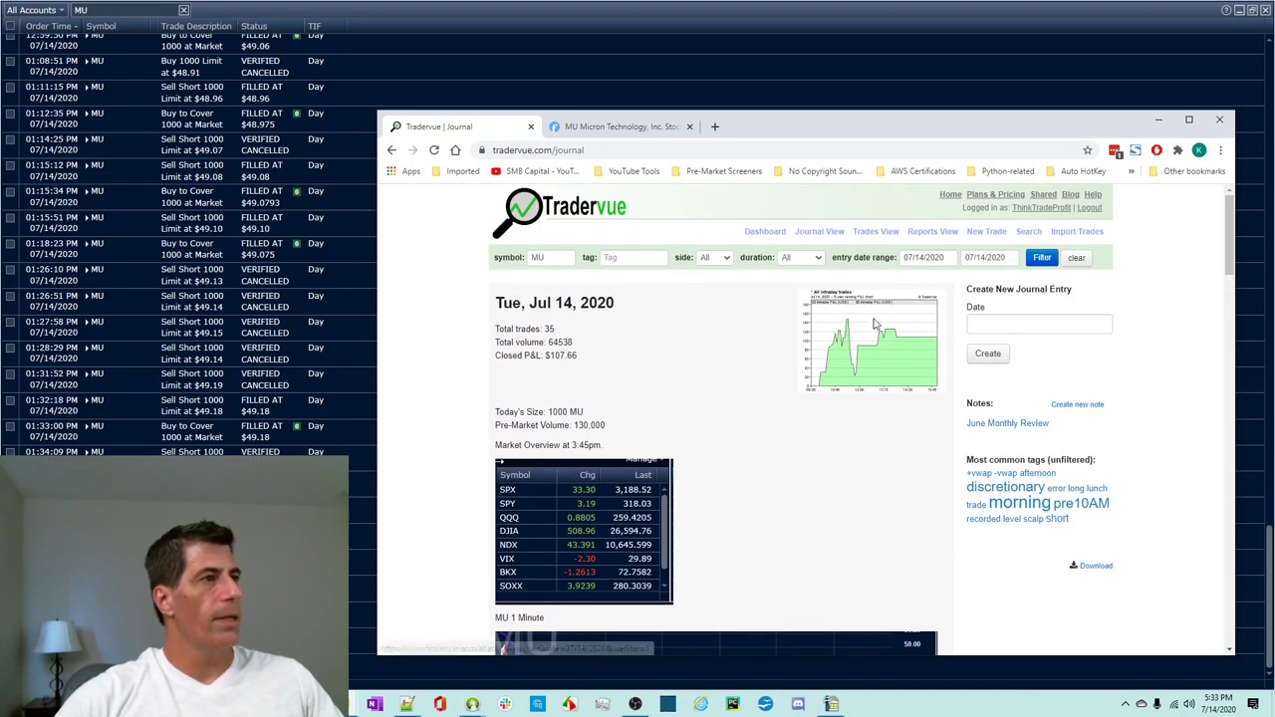
# - Enlarge the day's 5-minute running P&L chart twice to examine the intraday profit swings, closing it each time
pyautogui.click(874, 324)
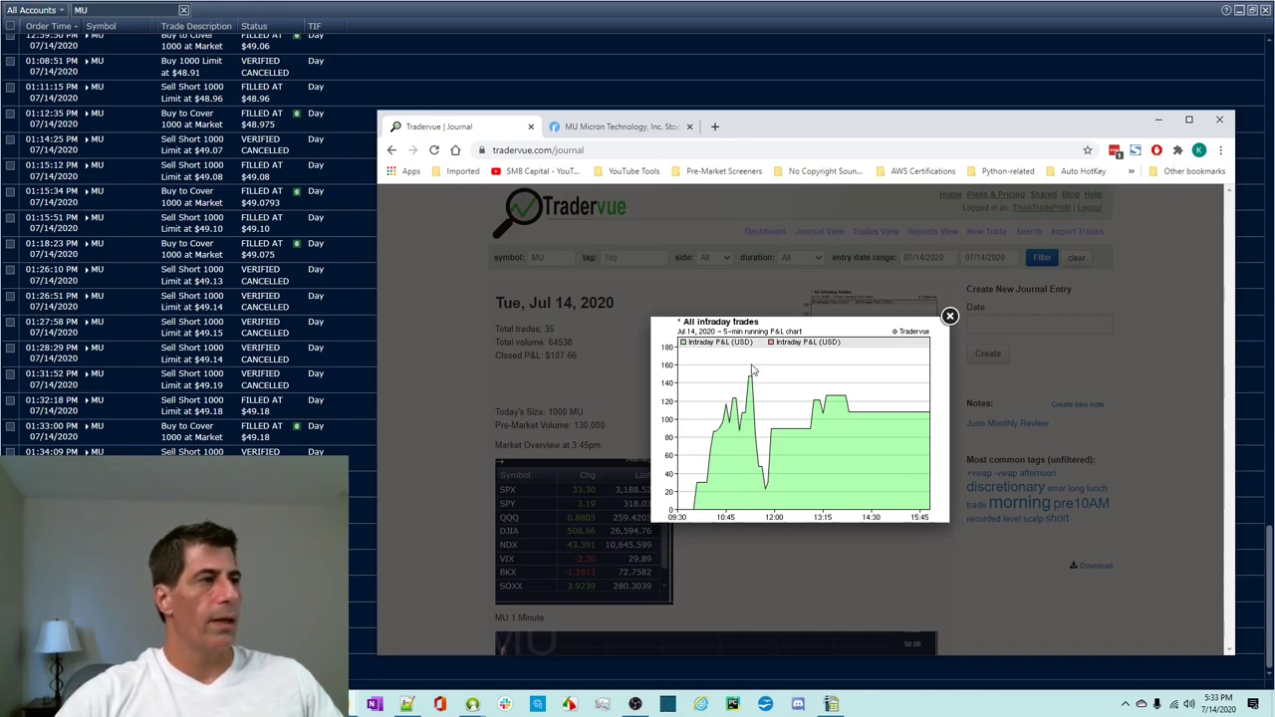
pyautogui.click(949, 318)
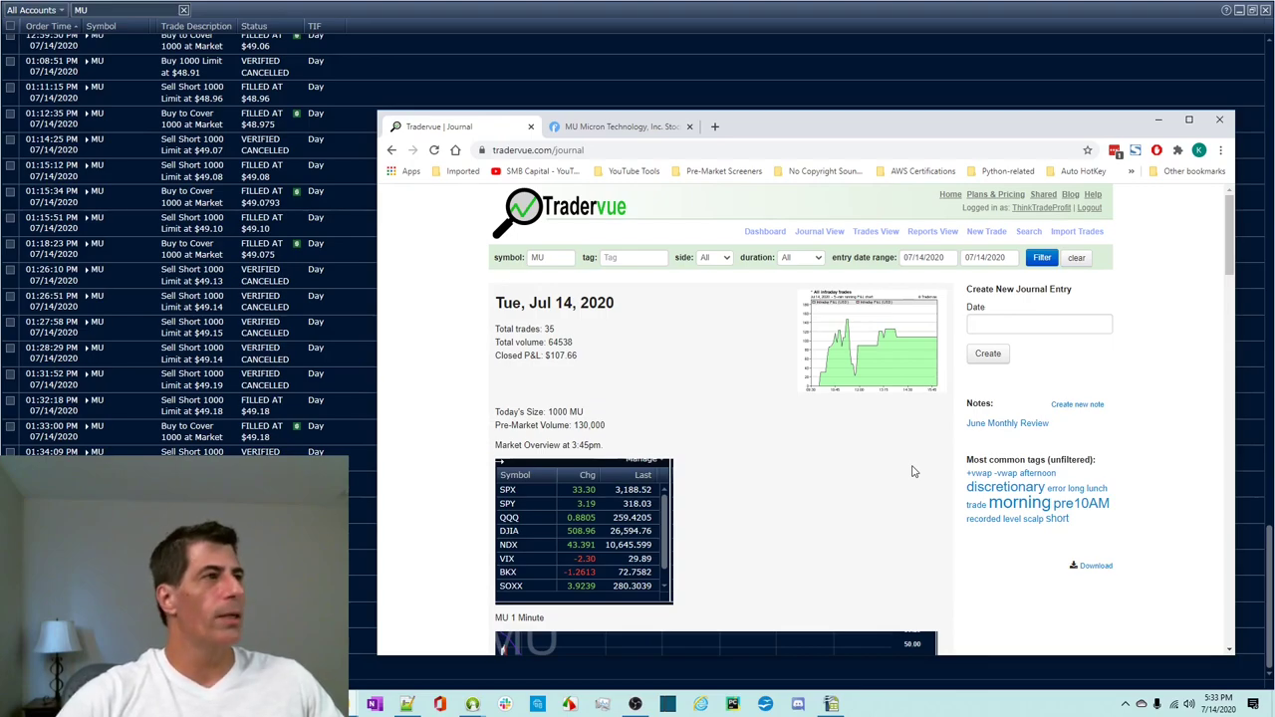
pyautogui.click(884, 364)
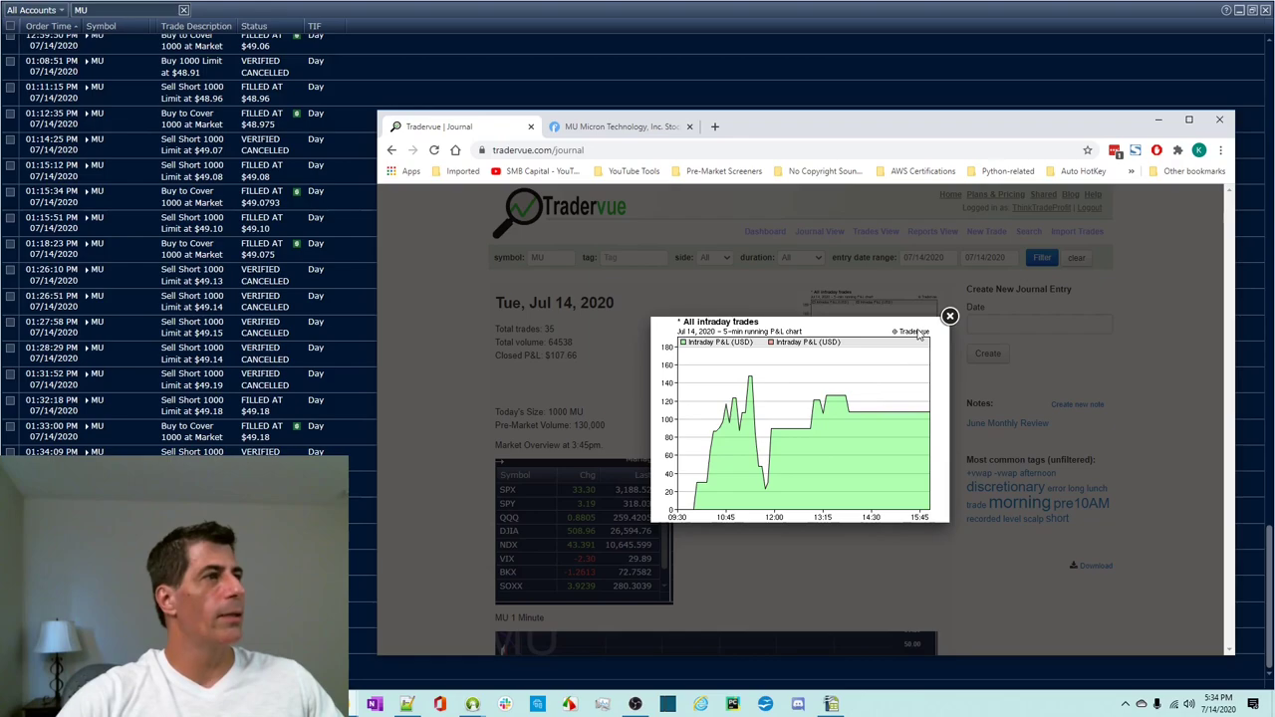
pyautogui.click(950, 318)
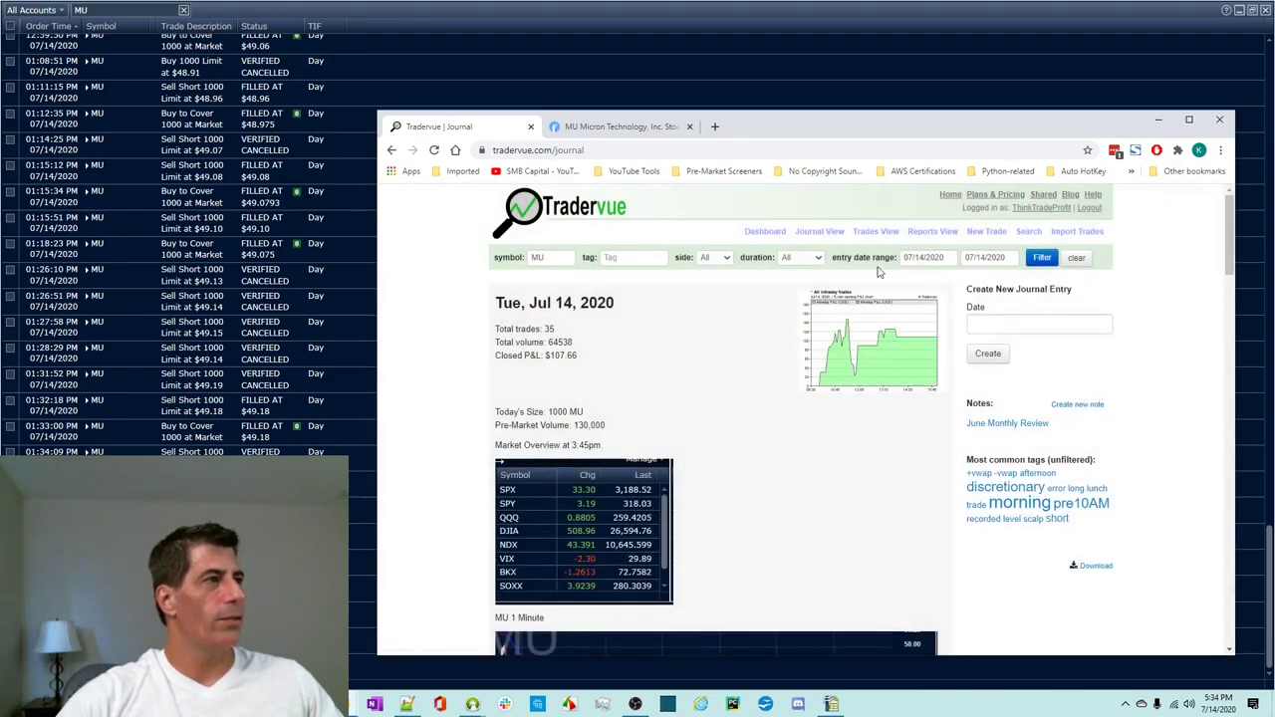